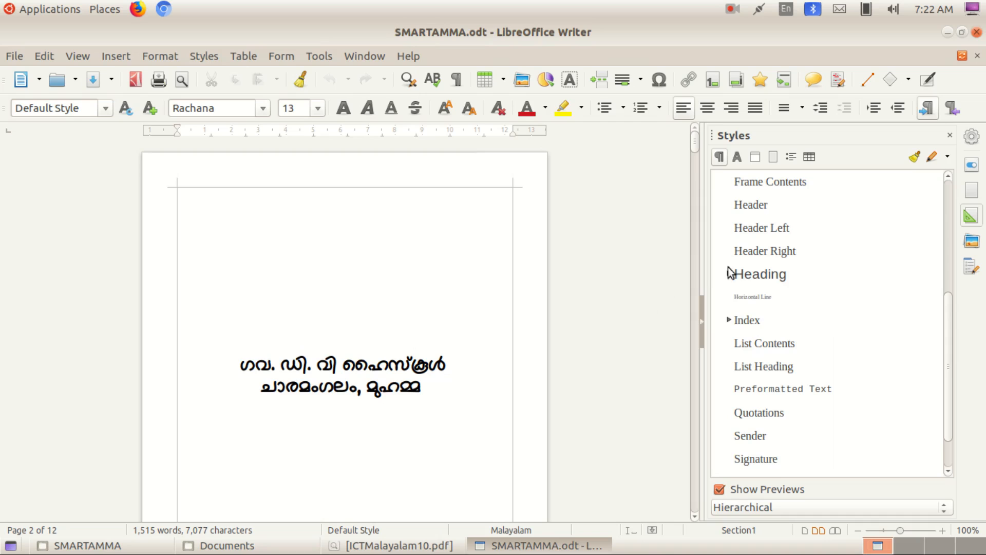
Step: Create a new paragraph style under Heading, name it Main Heading and make it inherit from Heading 1
left_click(771, 277)
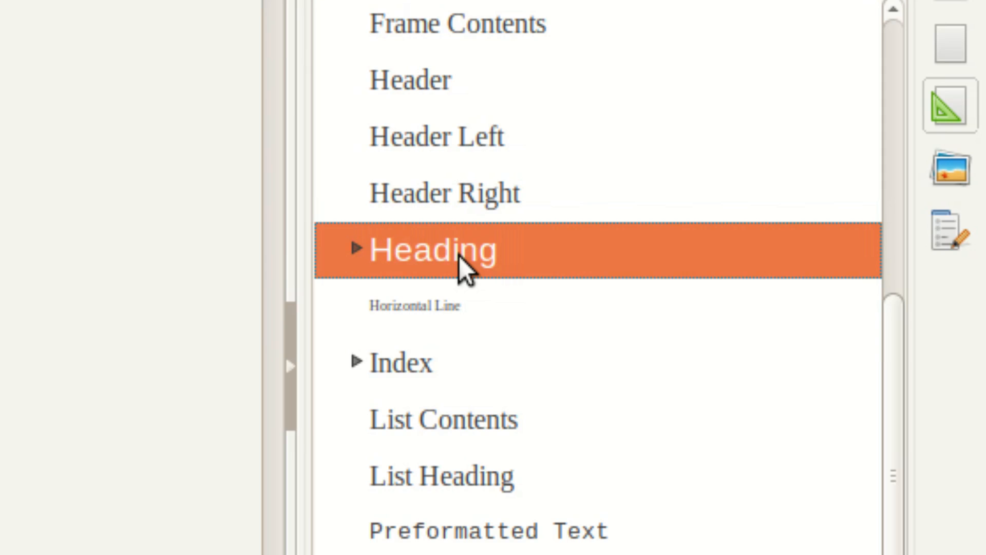
right_click(459, 255)
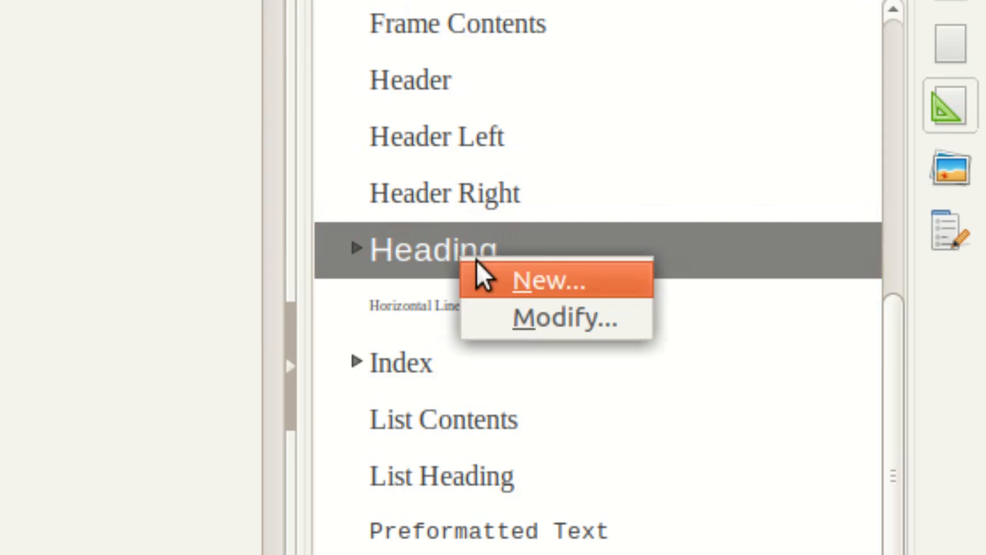
left_click(612, 274)
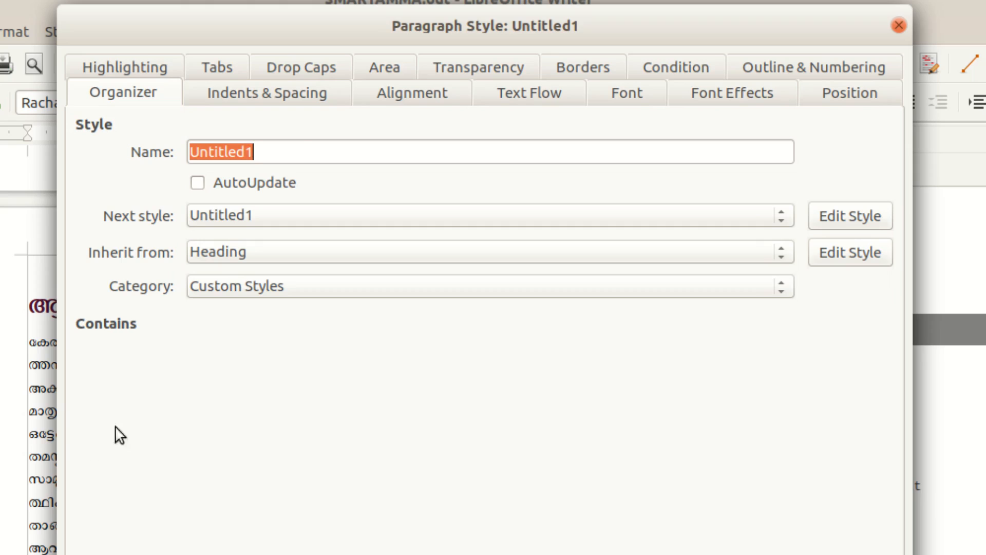
left_click_drag(301, 150, 147, 154)
type("Main Heading")
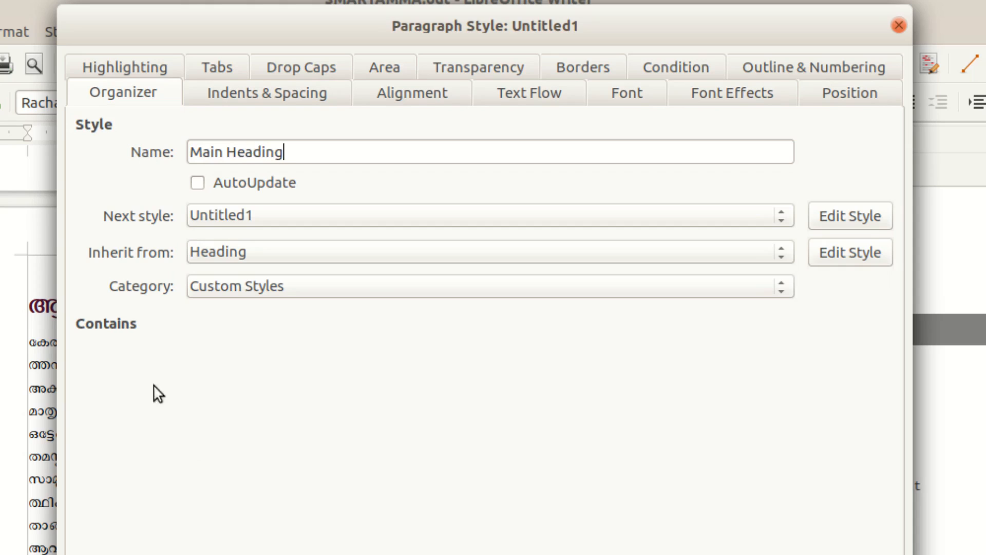
left_click(291, 250)
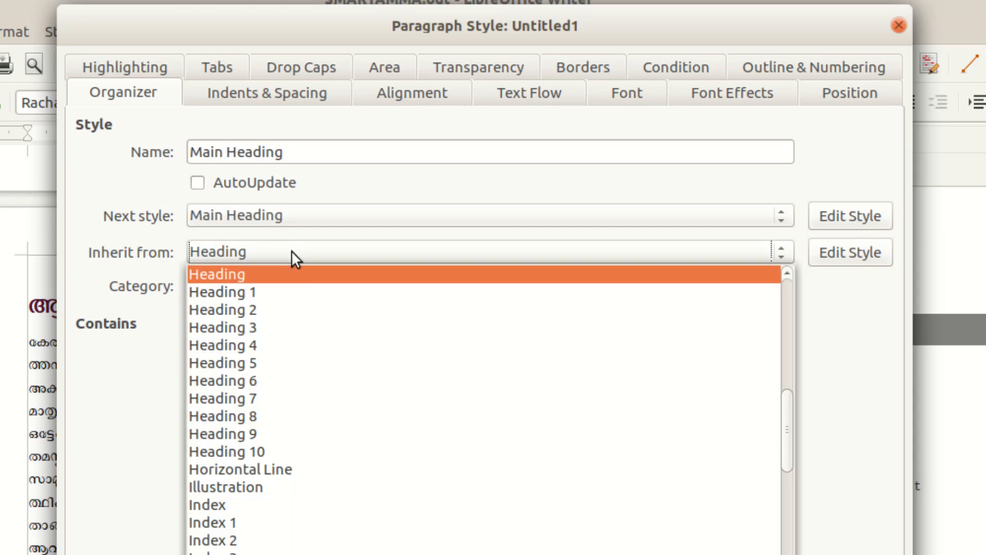
left_click(292, 295)
Step: Review the Main Heading style's indent and line spacing options, and set its paragraph alignment to Center
left_click(313, 96)
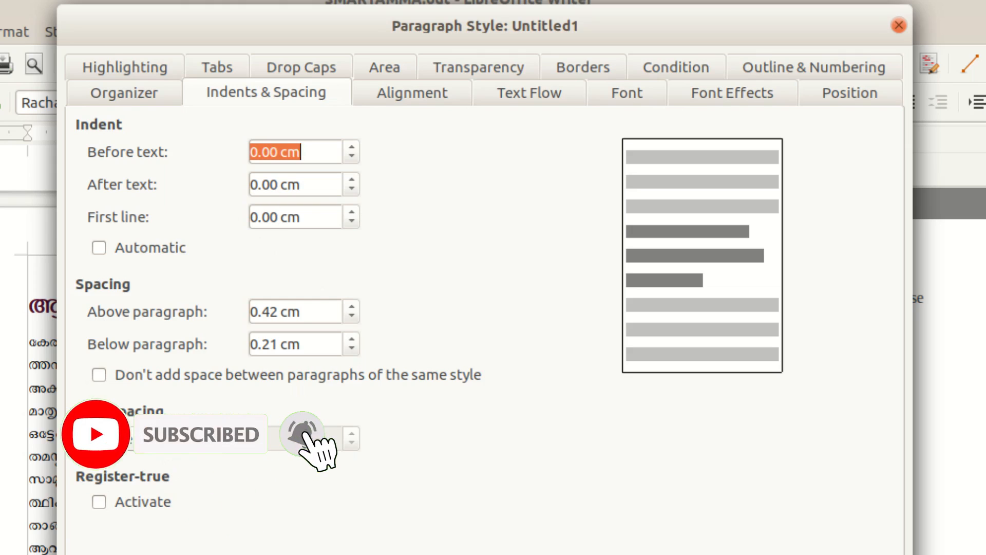
left_click(155, 437)
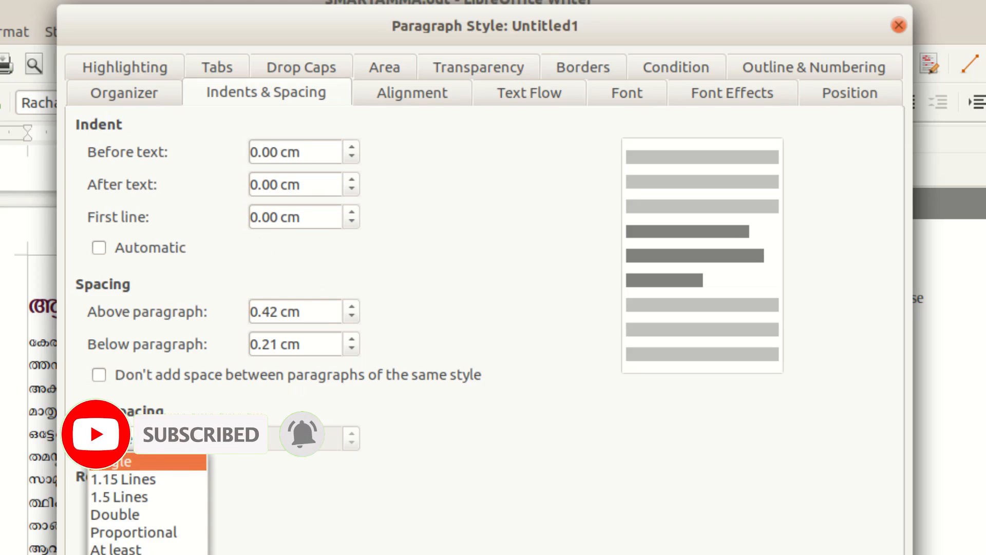
left_click(426, 94)
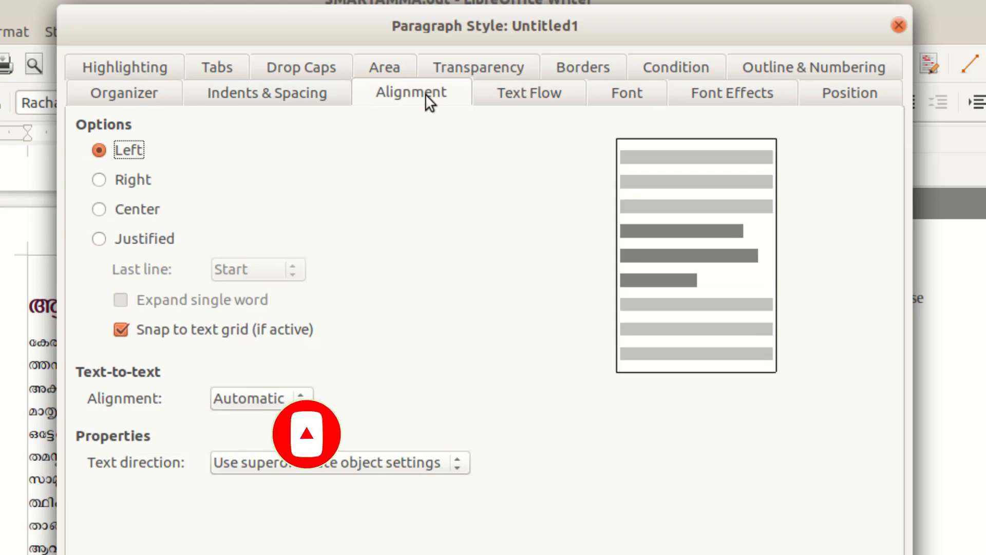
left_click(99, 180)
left_click(100, 209)
Step: Set the Main Heading style's CTL font size to 24 pt
left_click(635, 91)
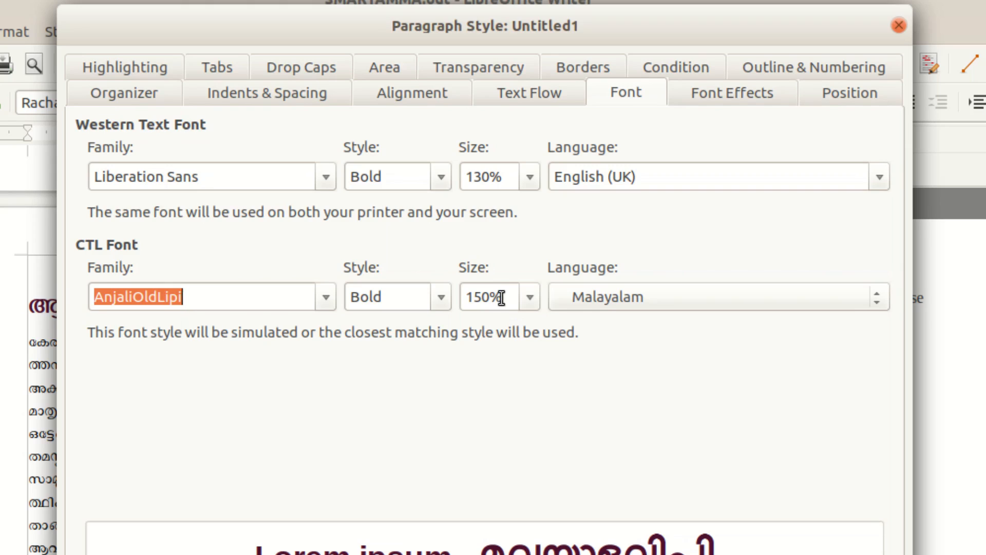
left_click_drag(511, 296, 443, 303)
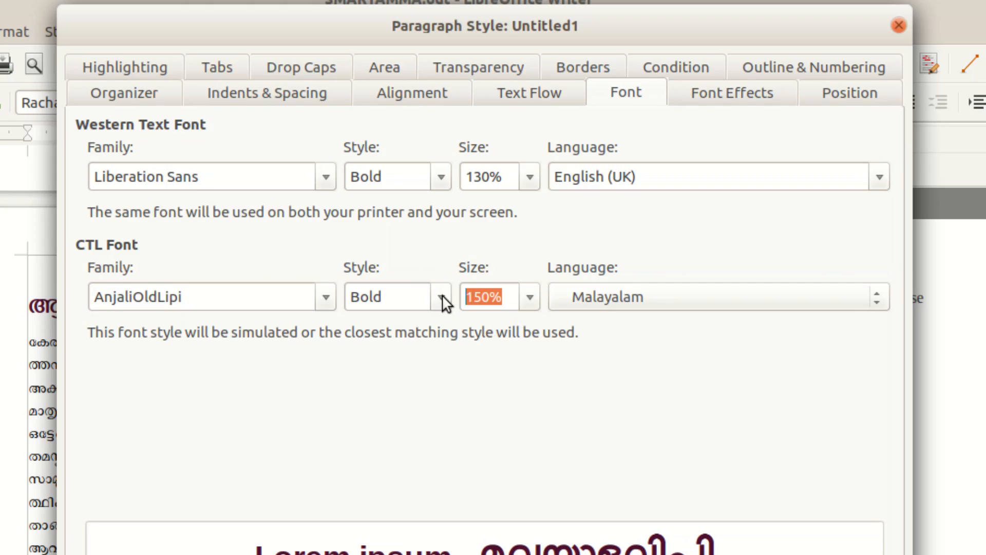
key("BackSpace")
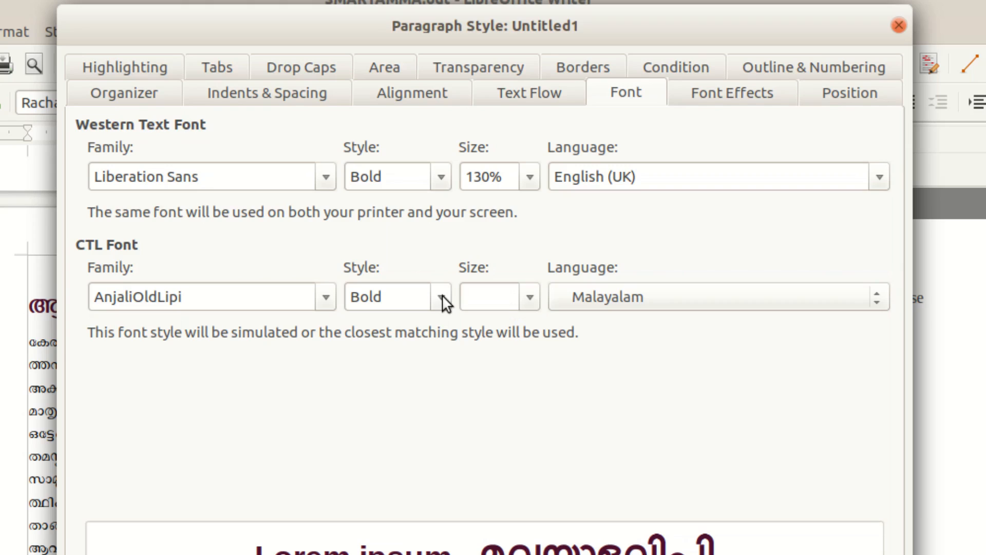
type("pt")
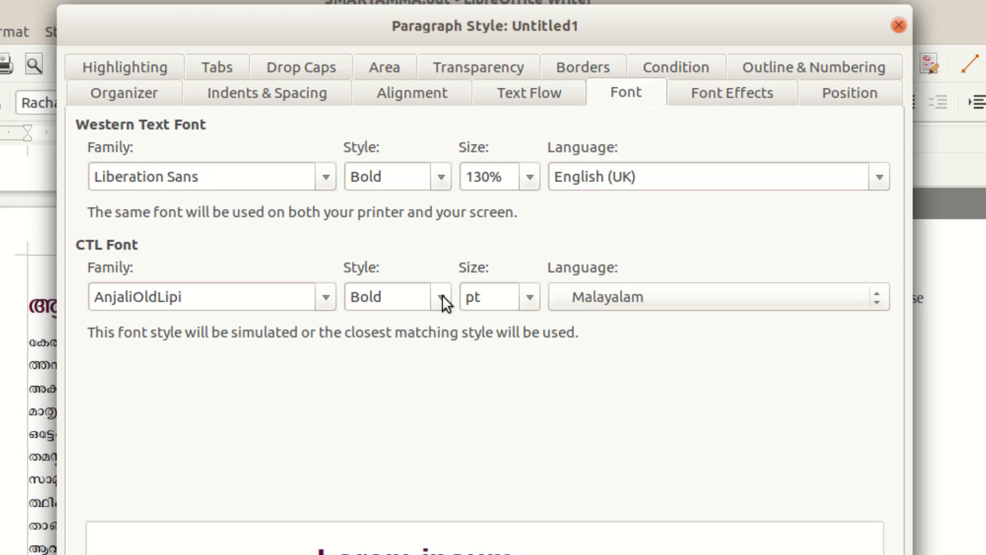
left_click(531, 297)
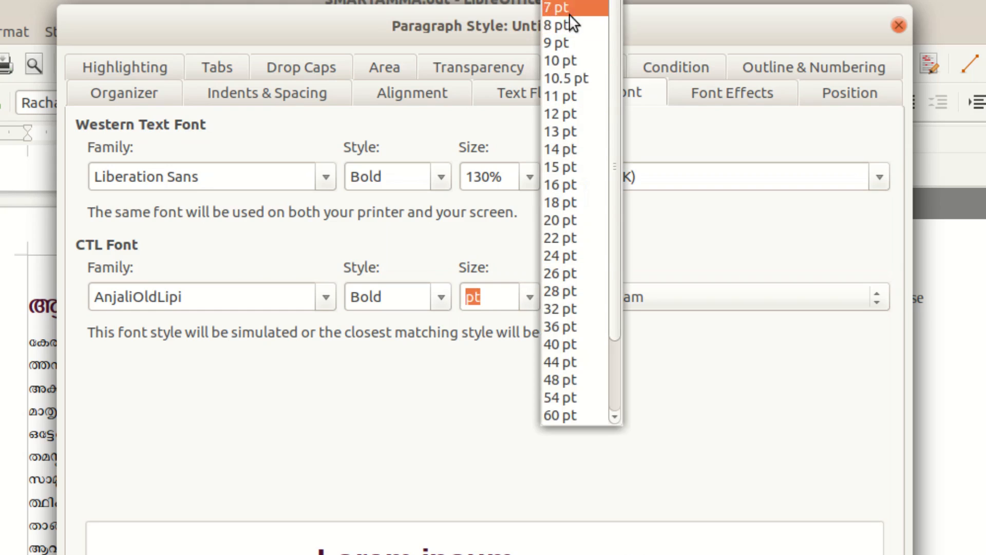
left_click(579, 216)
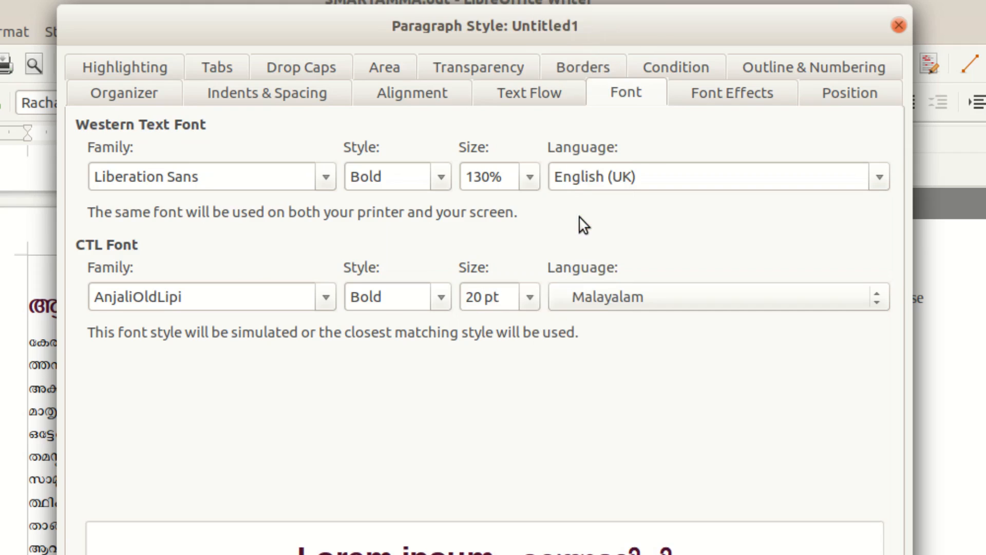
left_click(535, 294)
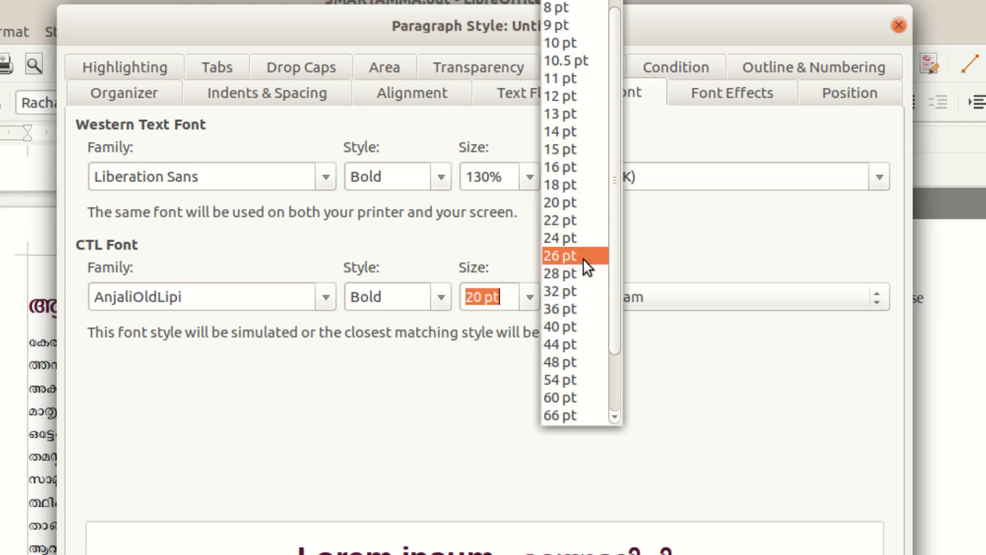
left_click(590, 237)
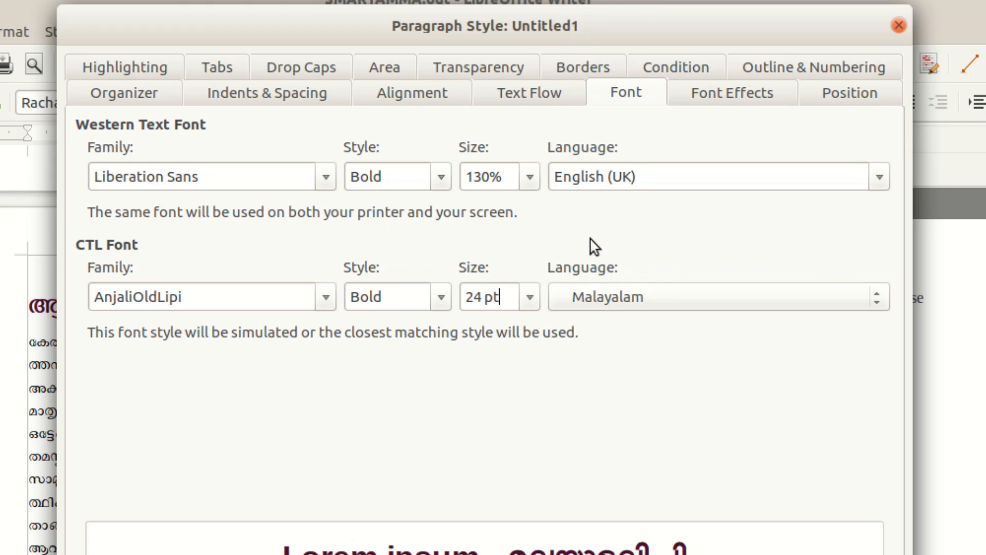
Step: Set the Main Heading style's font color to Dark Green 3 and save the new style
left_click(732, 94)
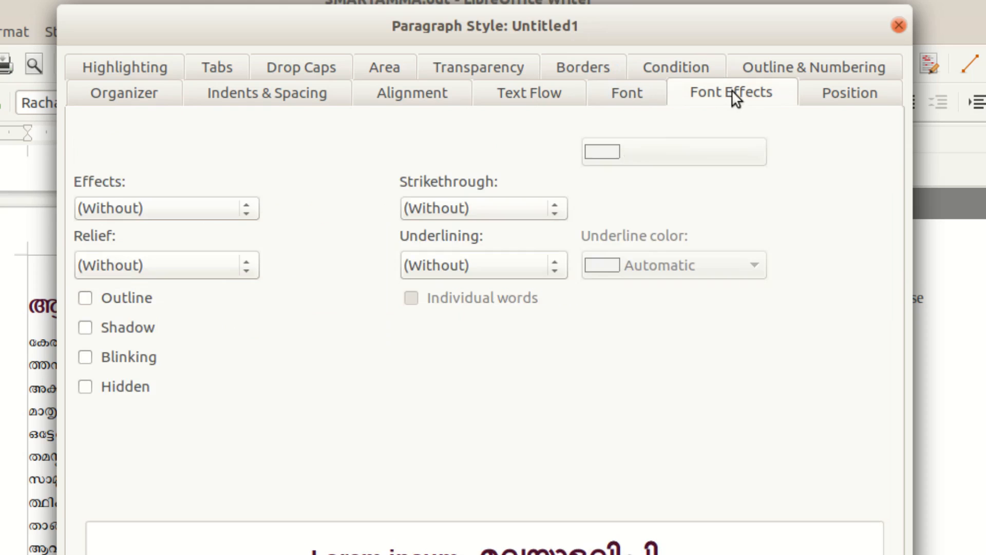
left_click(220, 146)
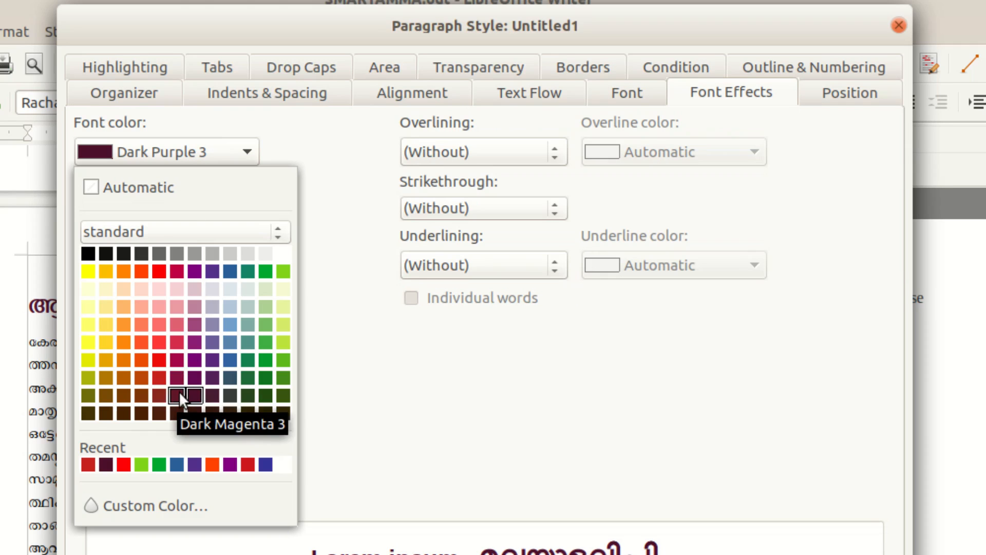
left_click(266, 395)
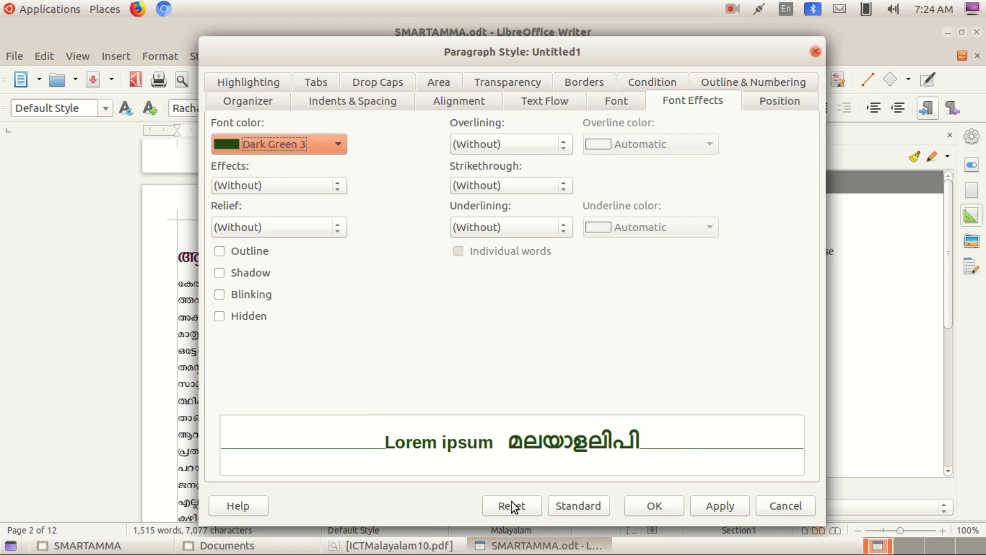
left_click(649, 507)
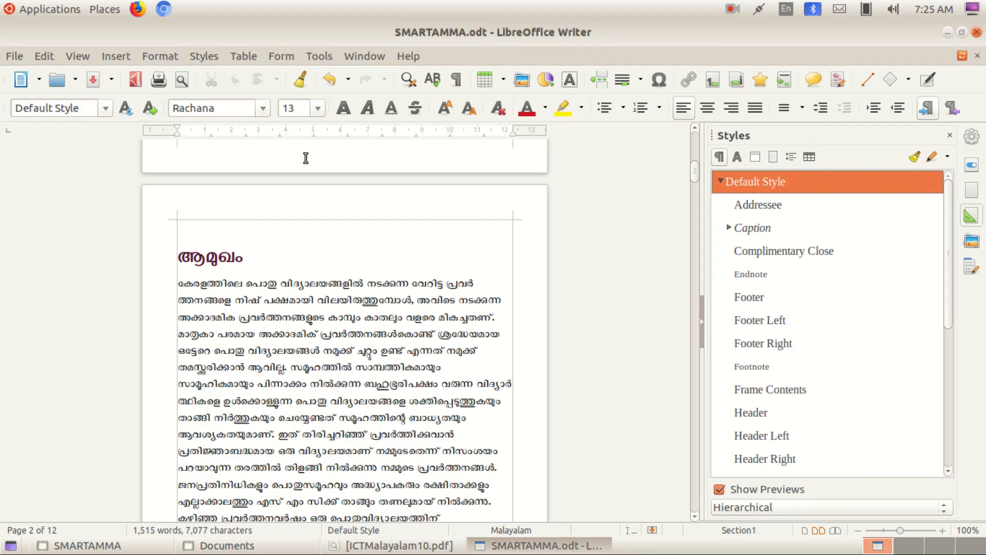
Step: Apply the Main Heading paragraph style to the heading "ആമുഖം" above the first body text
scroll(377, 236, "down", 4)
scroll(380, 237, "up", 4)
scroll(380, 237, "up", 1)
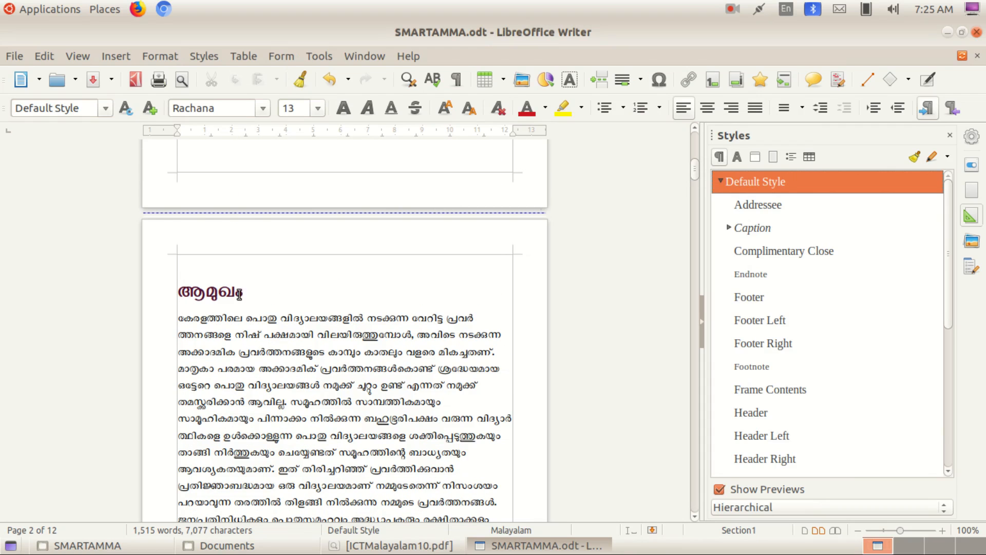
left_click_drag(255, 295, 170, 297)
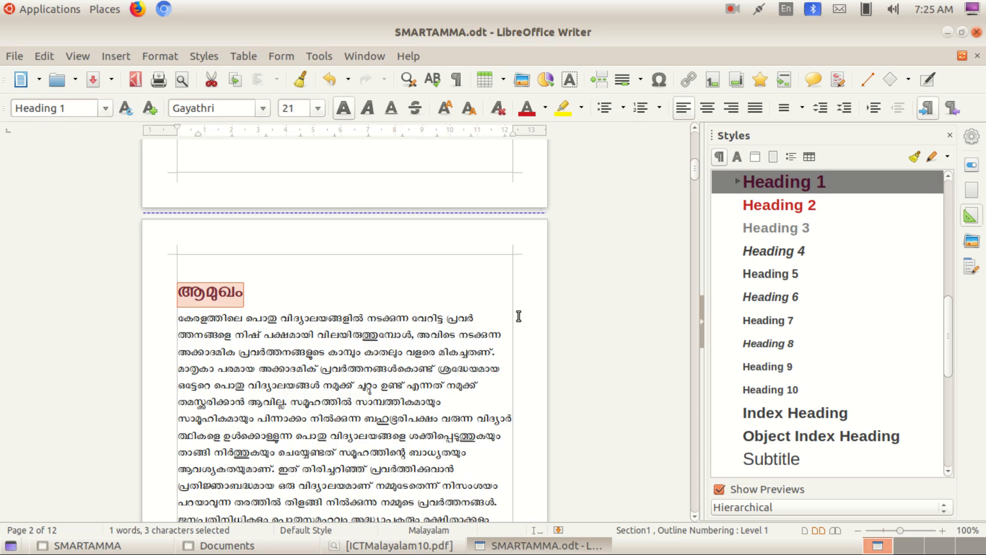
scroll(833, 238, "up", 2)
double_click(861, 322)
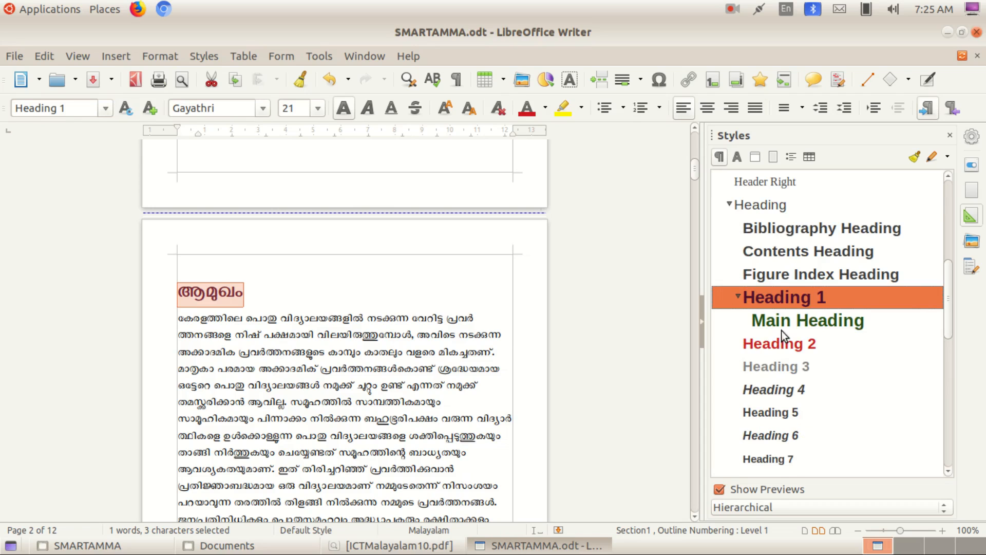
left_click(837, 322)
double_click(837, 321)
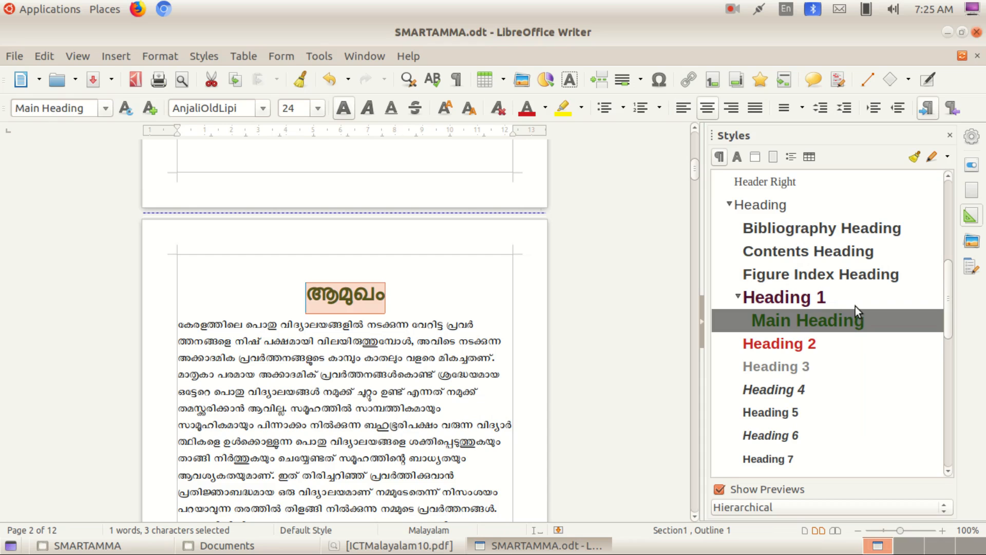
Step: Open a new paragraph style under Heading and review its inheritance, indent and spacing, alignment, font and font effects settings
scroll(338, 319, "down", 3)
scroll(339, 319, "down", 10)
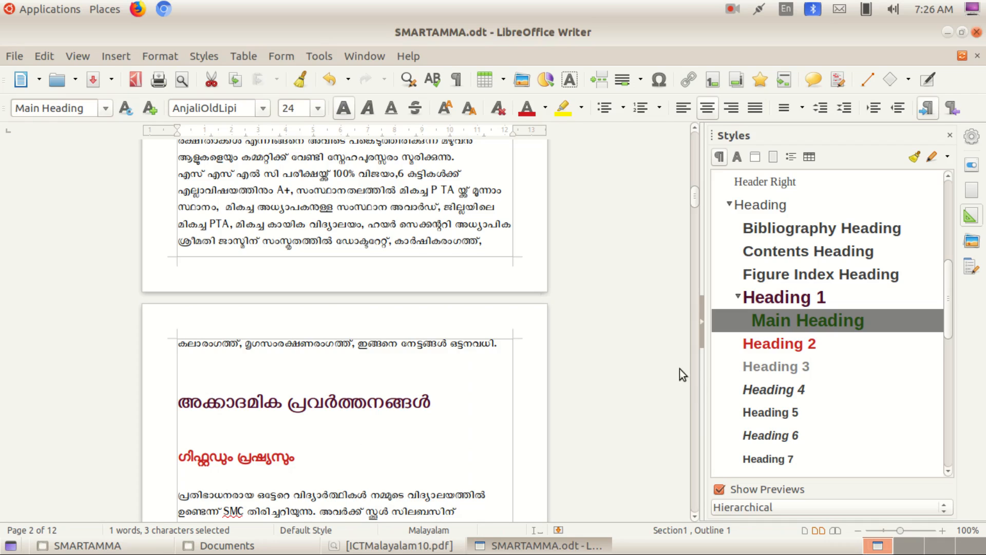
left_click(730, 204)
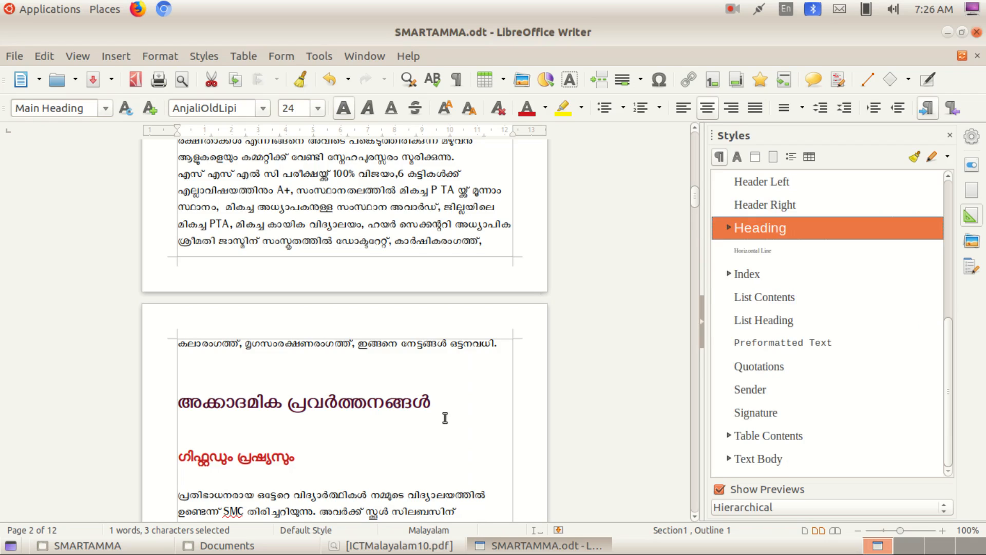
right_click(778, 228)
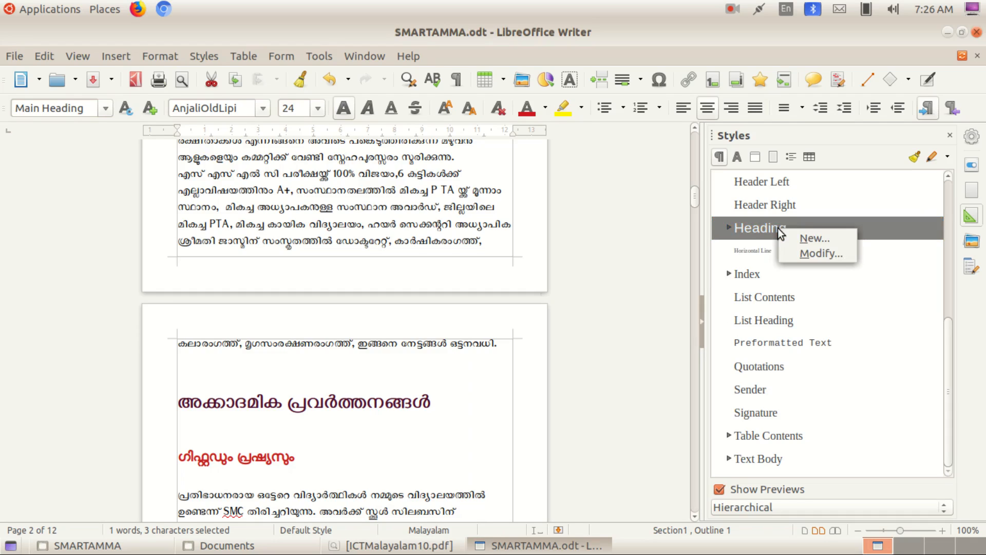
left_click(830, 238)
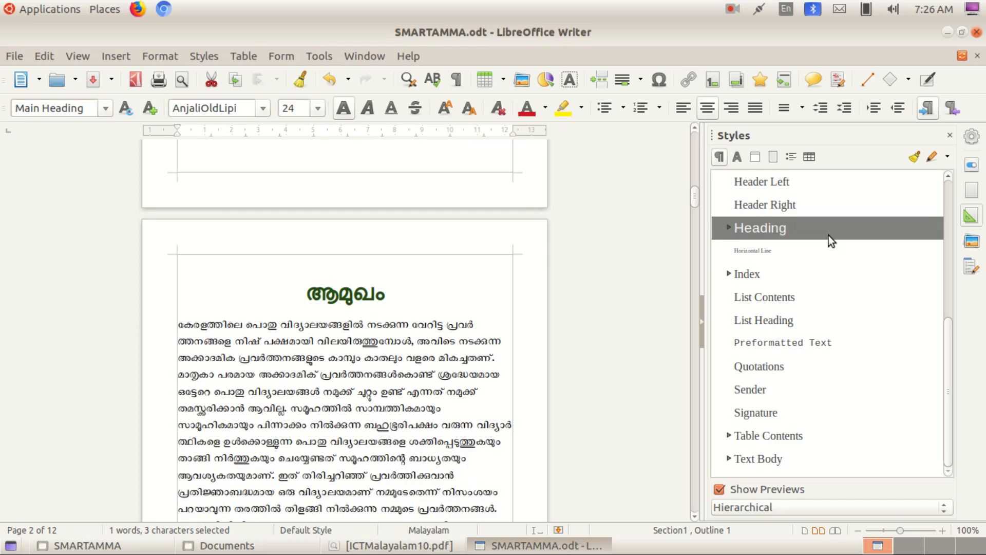
left_click(267, 97)
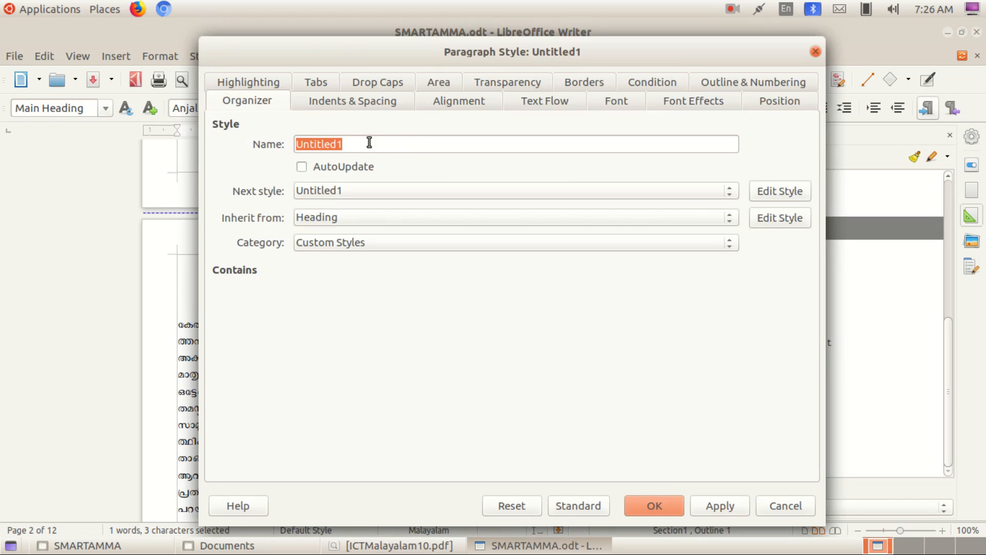
left_click(335, 218)
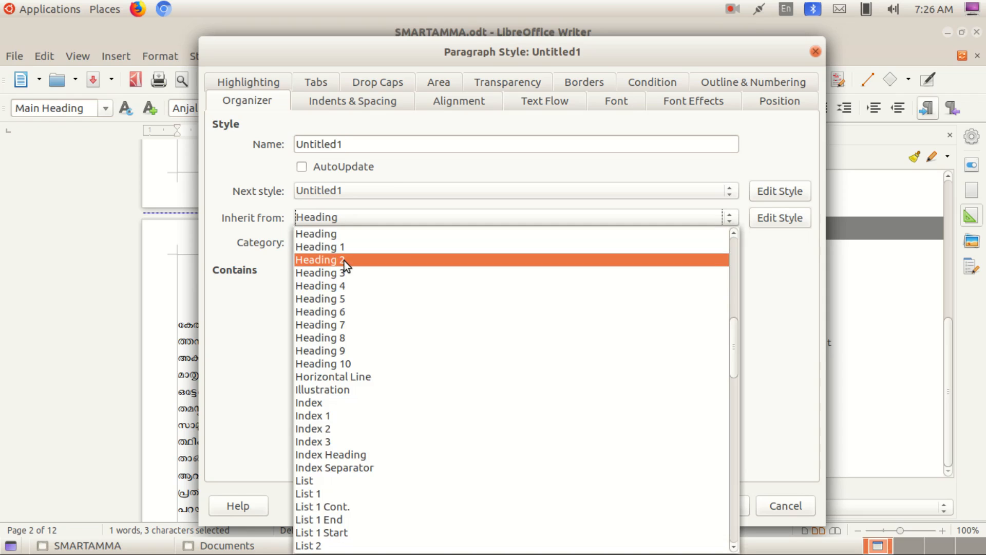
left_click(226, 165)
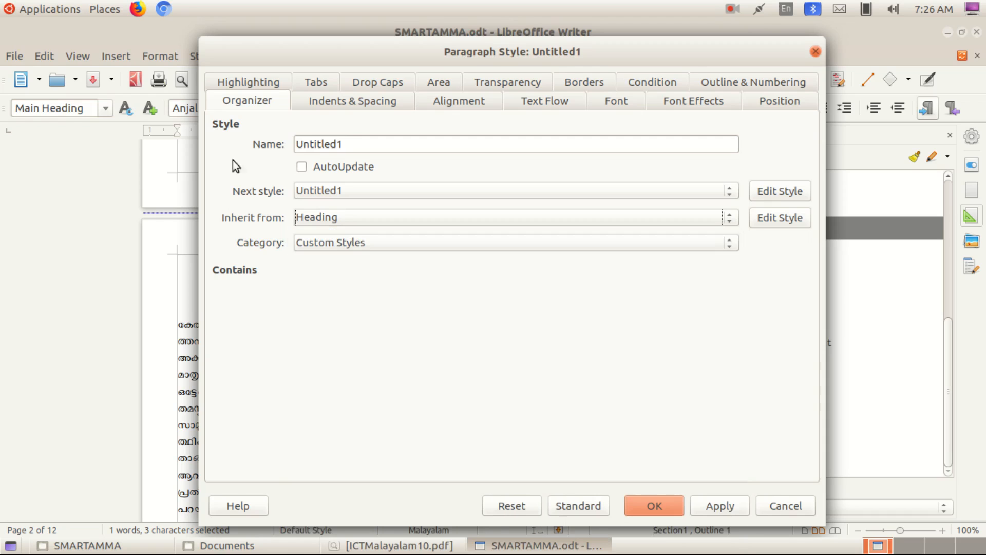
left_click(377, 103)
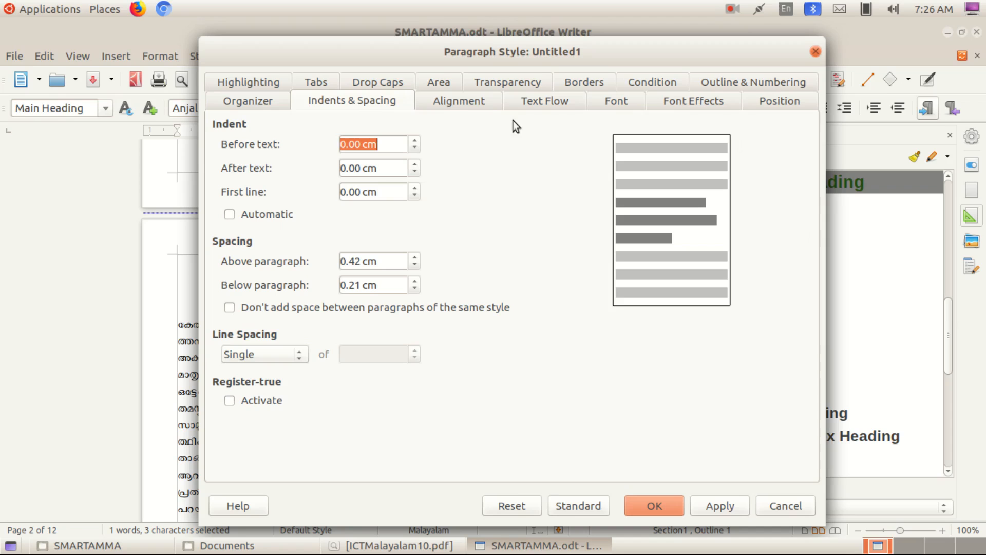
left_click(488, 99)
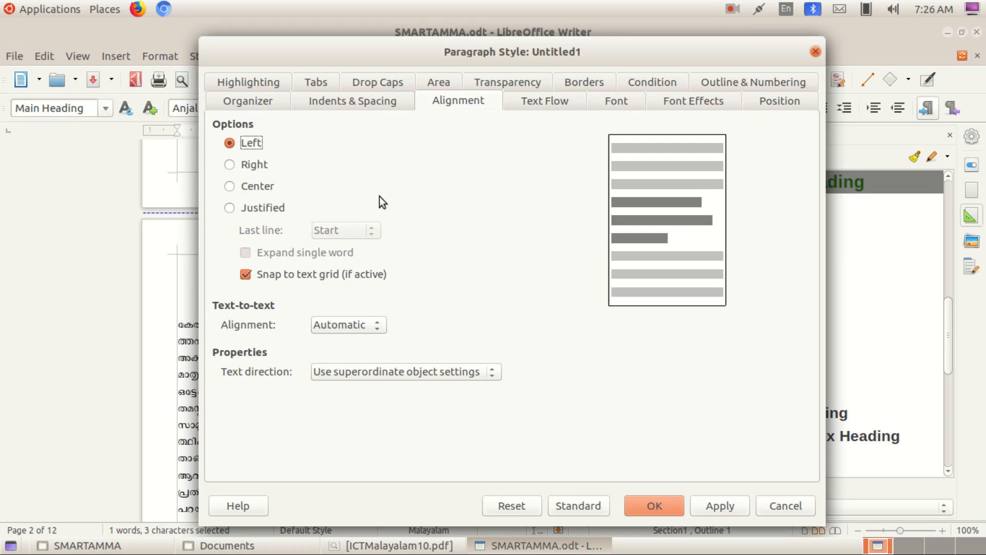
left_click(627, 97)
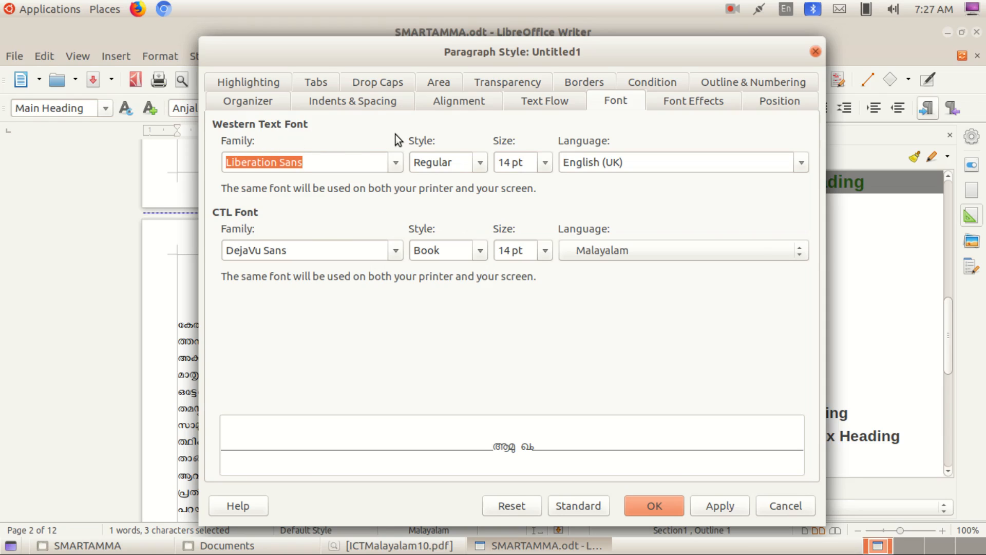
left_click(689, 104)
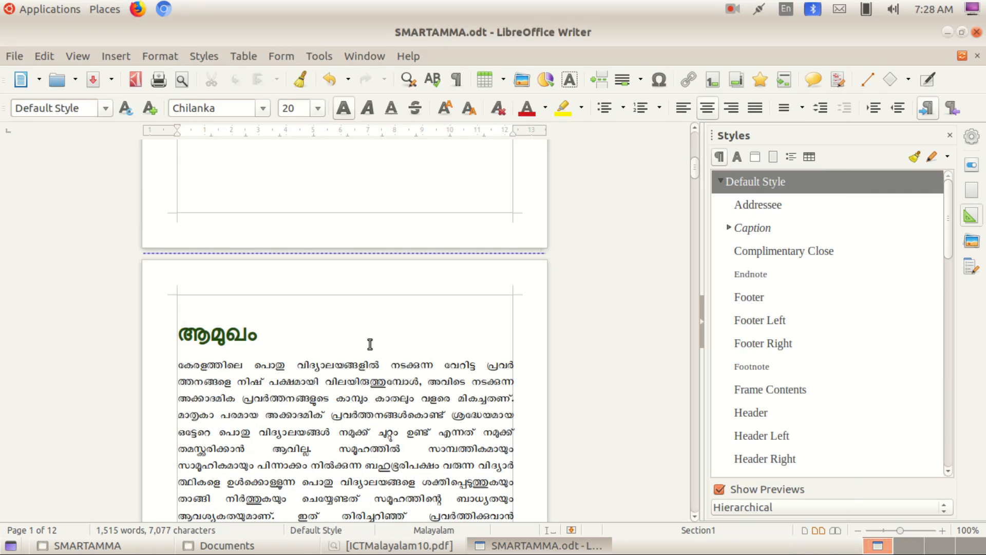
Step: Set a 2.00 cm first-line indent for all the body text under the heading "ആമുഖം"
scroll(370, 342, "down", 4)
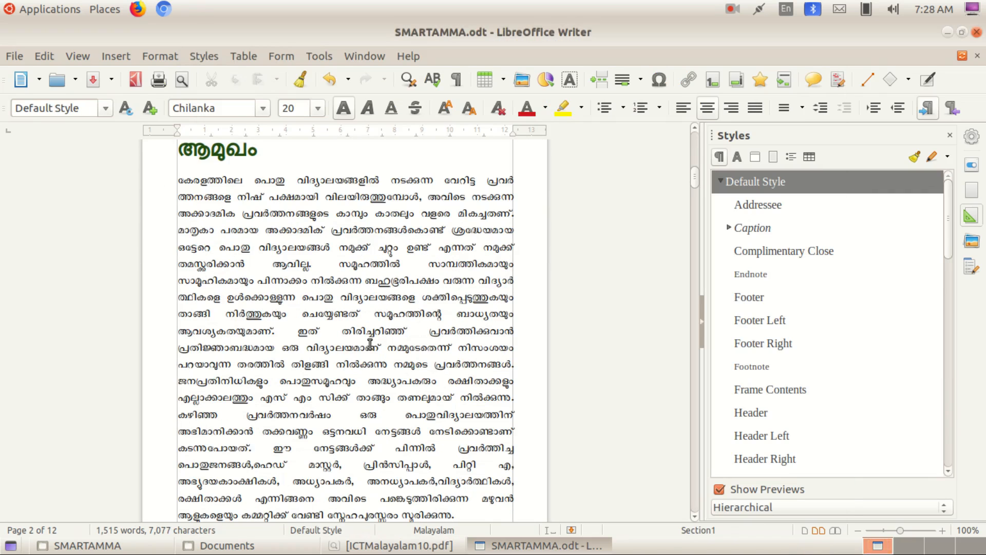
scroll(370, 344, "down", 3)
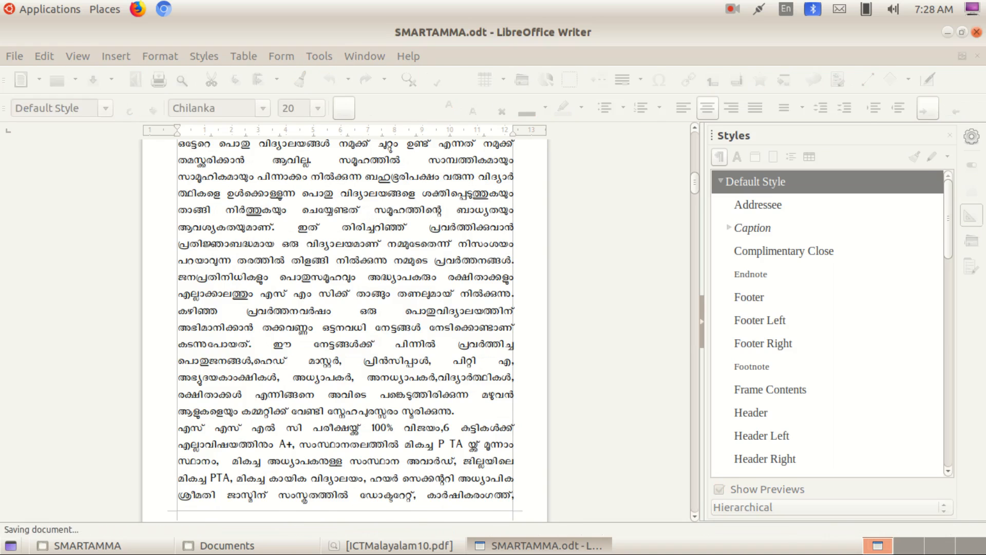
scroll(211, 282, "up", 3)
scroll(190, 208, "up", 1)
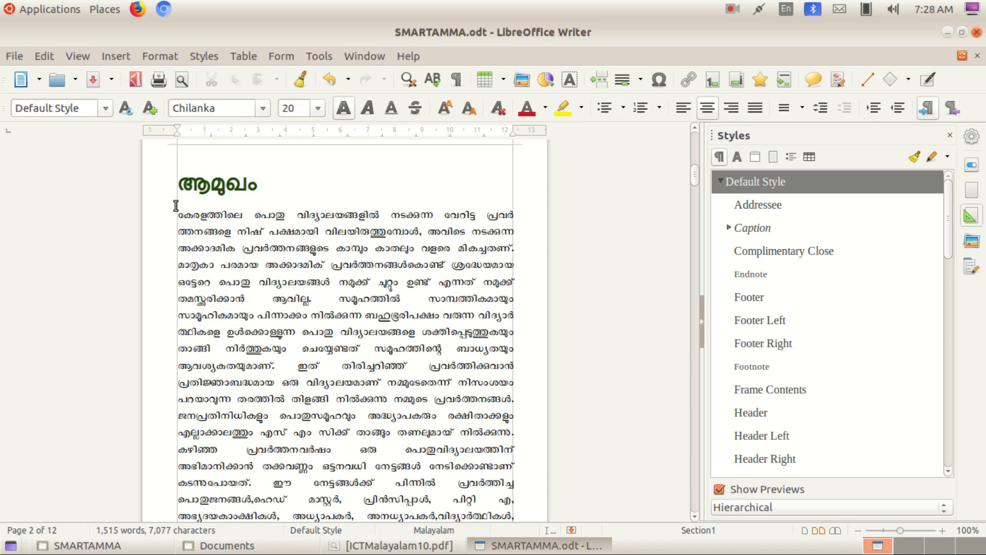
left_click_drag(177, 216, 339, 518)
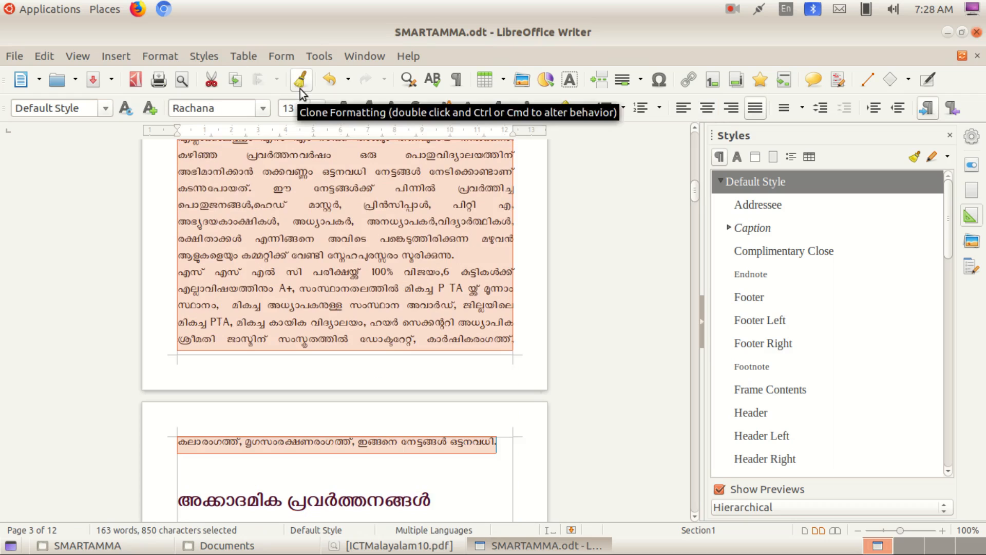
left_click(162, 56)
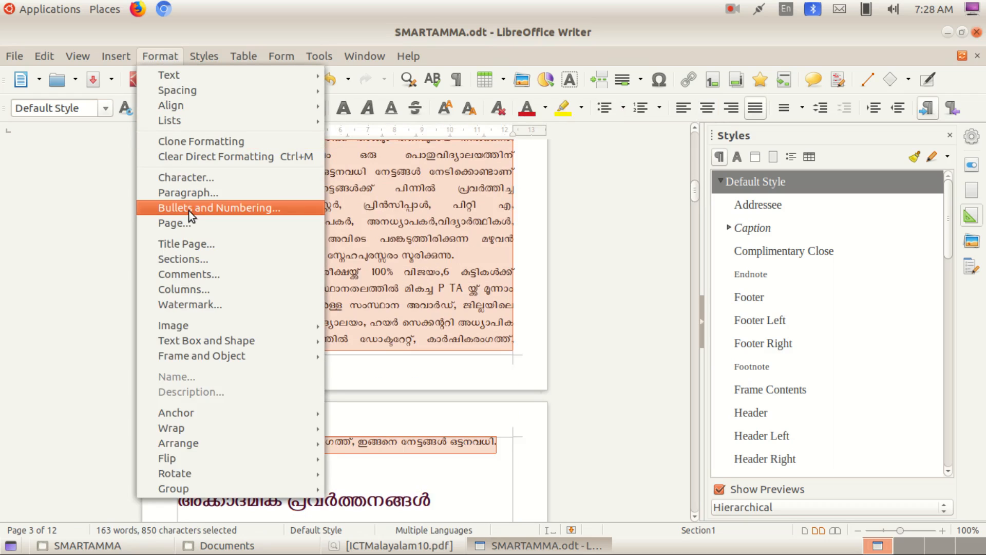
left_click(238, 196)
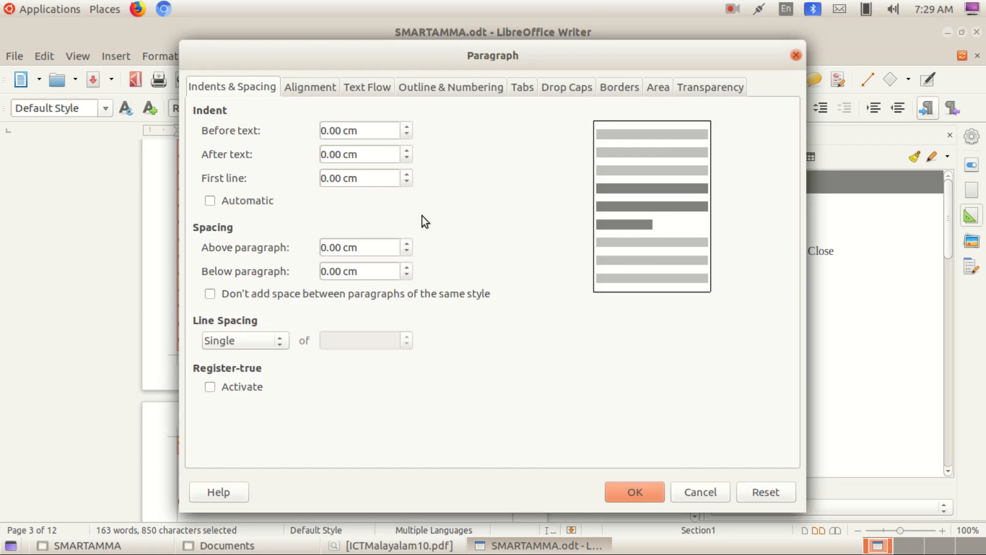
left_click_drag(408, 175, 408, 175)
left_click(409, 175)
left_click(409, 175)
left_click(408, 175)
left_click(408, 174)
left_click(408, 174)
left_click(408, 175)
left_click(408, 174)
left_click(408, 174)
left_click(409, 174)
left_click(409, 174)
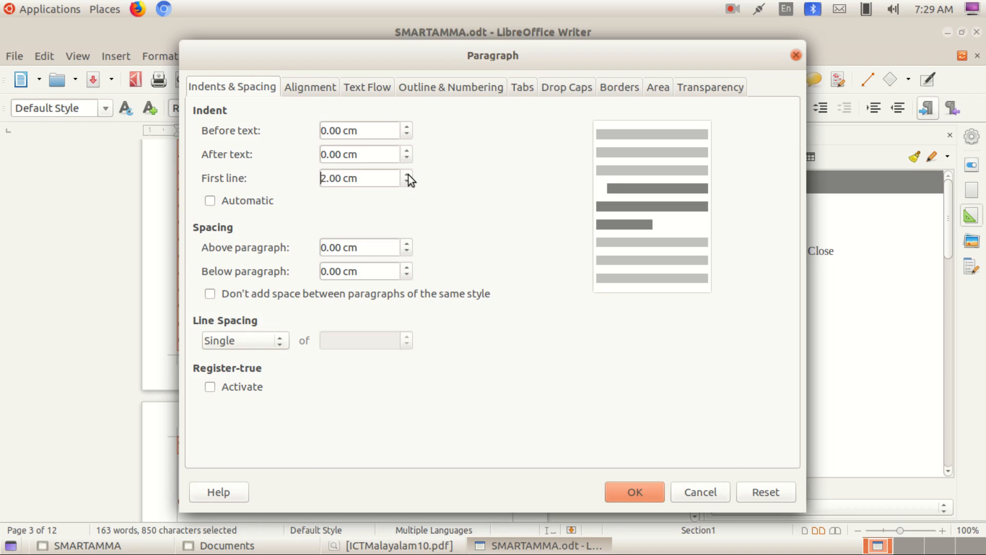
Step: Set the selected body text's line spacing to 1.15 Lines, check its alignment and apply the paragraph settings
left_click(252, 342)
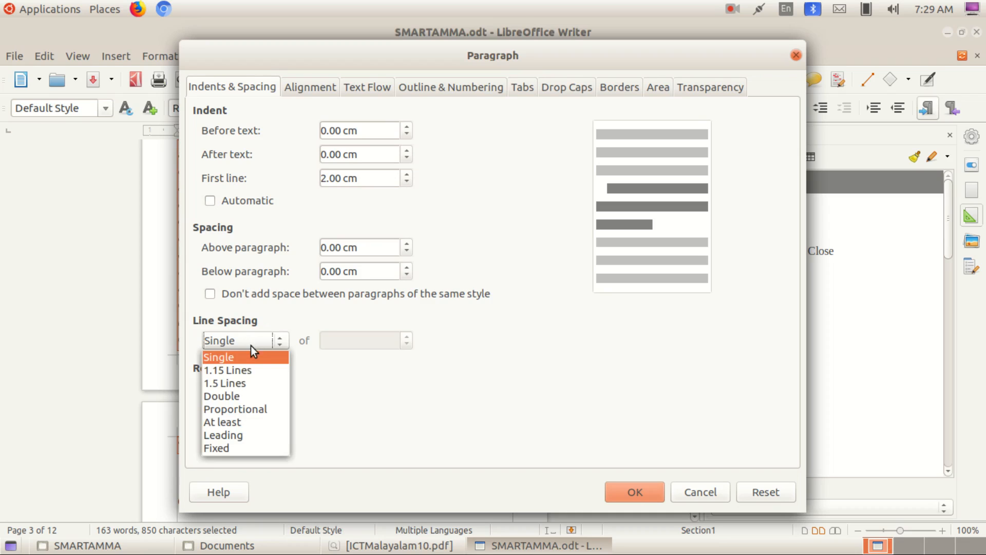
left_click(255, 370)
left_click(310, 87)
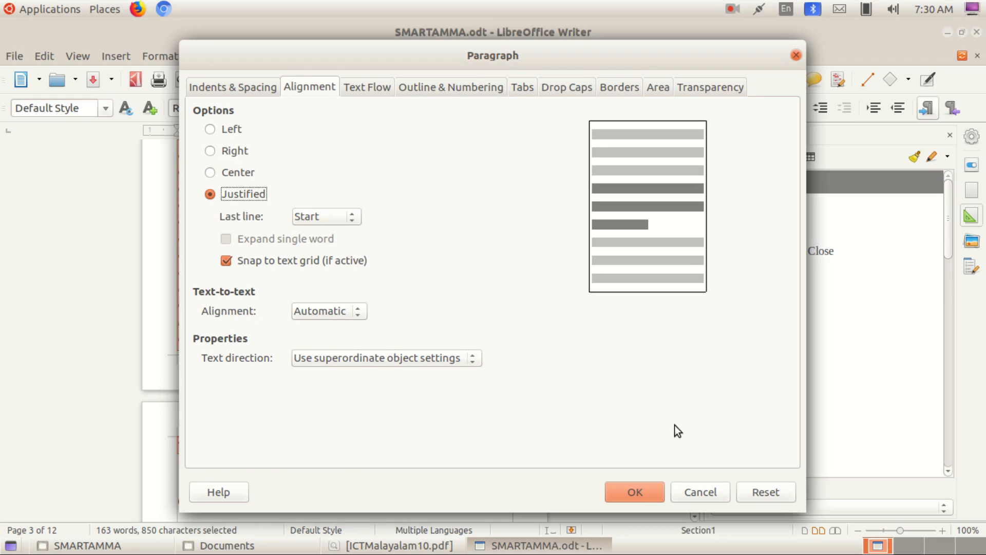
left_click(632, 498)
scroll(366, 293, "up", 5)
scroll(365, 294, "up", 5)
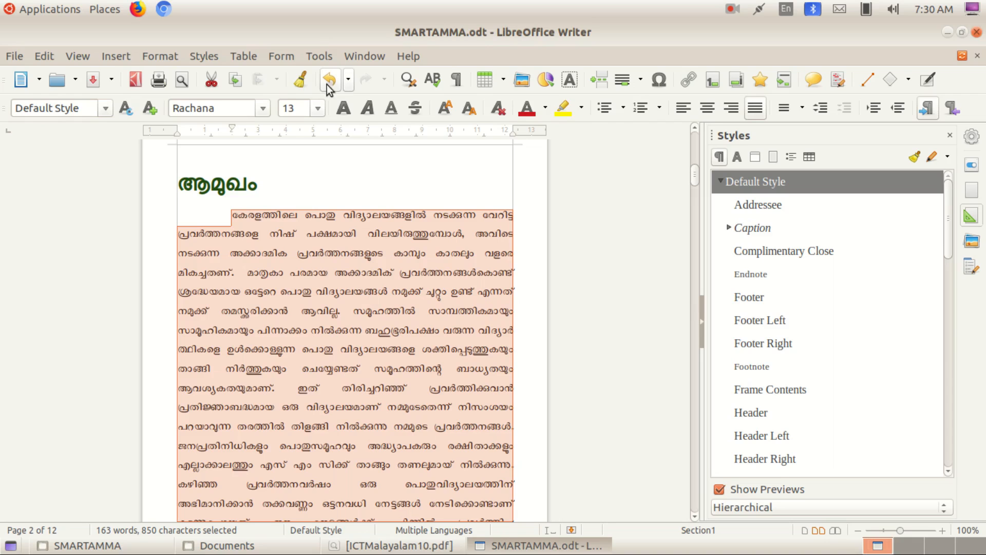
Step: Set the selected introduction text's font size to 14 and its font color to a dark reddish brown
left_click(318, 112)
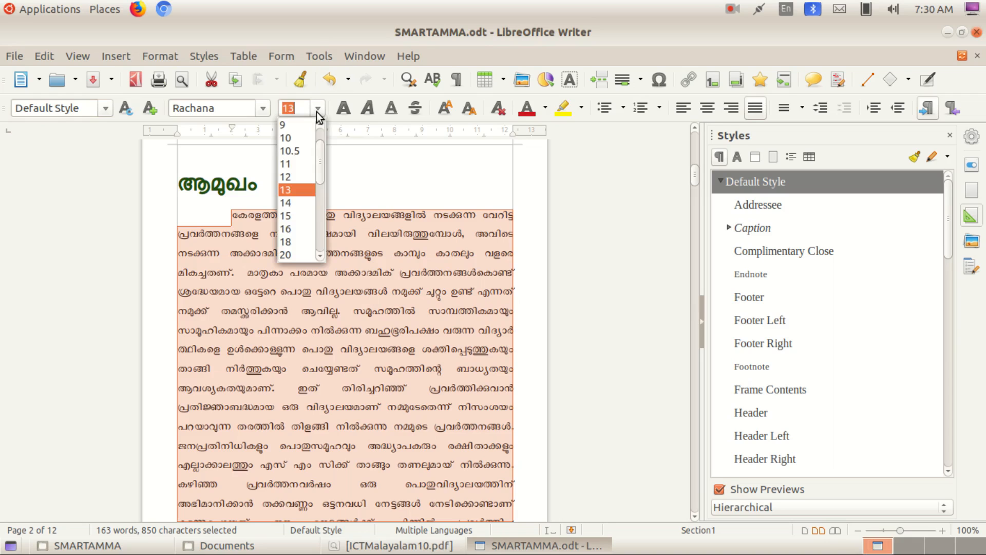
left_click(298, 205)
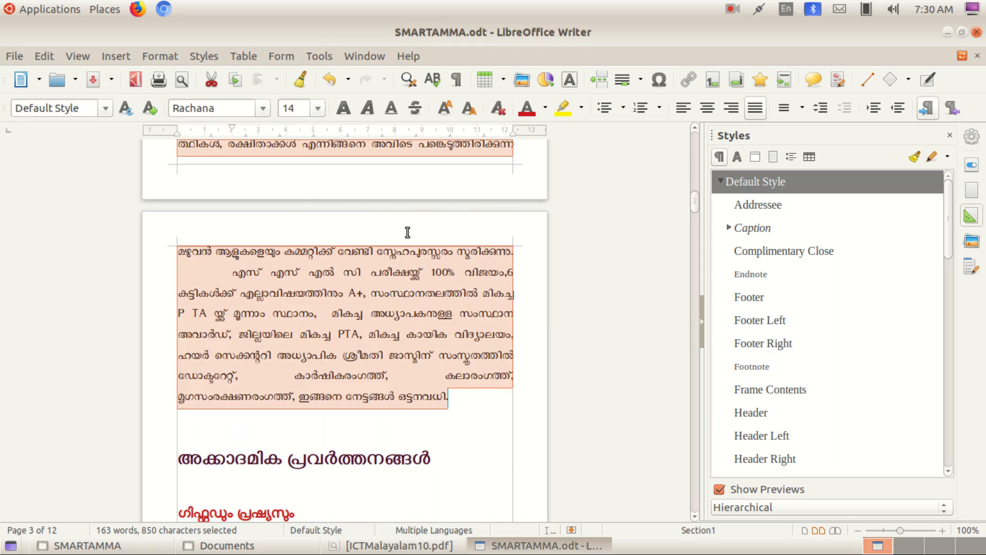
left_click(546, 108)
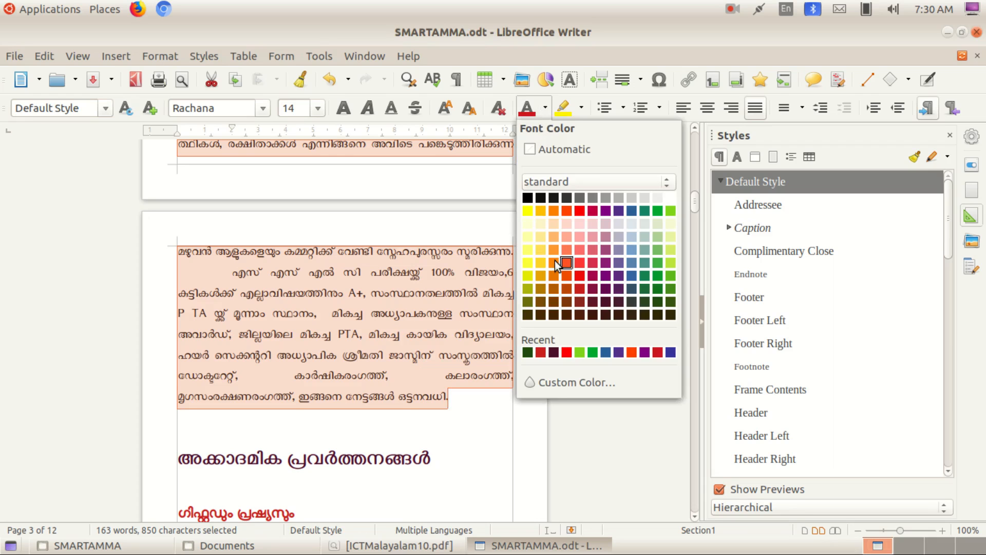
left_click(578, 303)
scroll(355, 321, "up", 10)
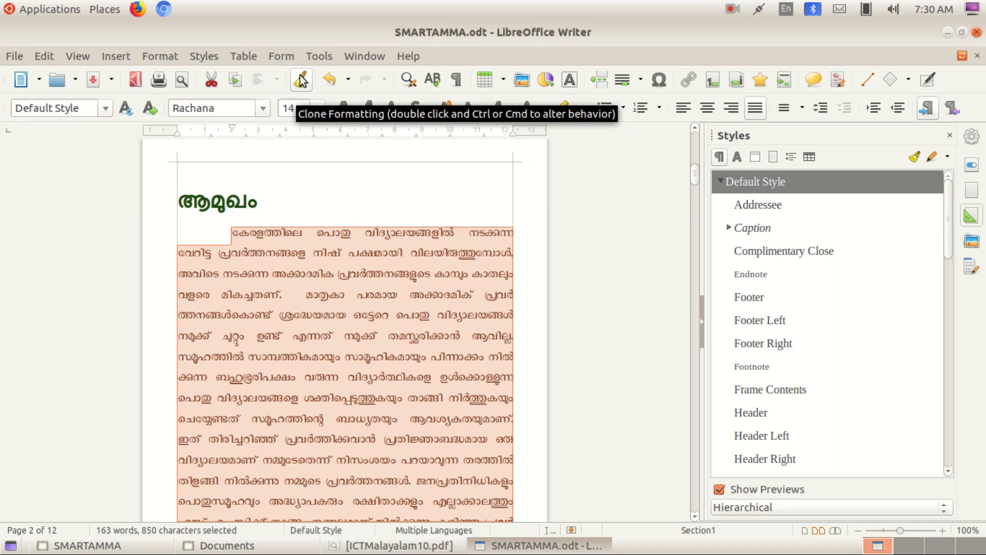
Step: Clone the introduction text's formatting for repeated use and apply it to the body text under "ഗിഫ്റ്റഡും പ്രഷ്യസും"
left_click(421, 368)
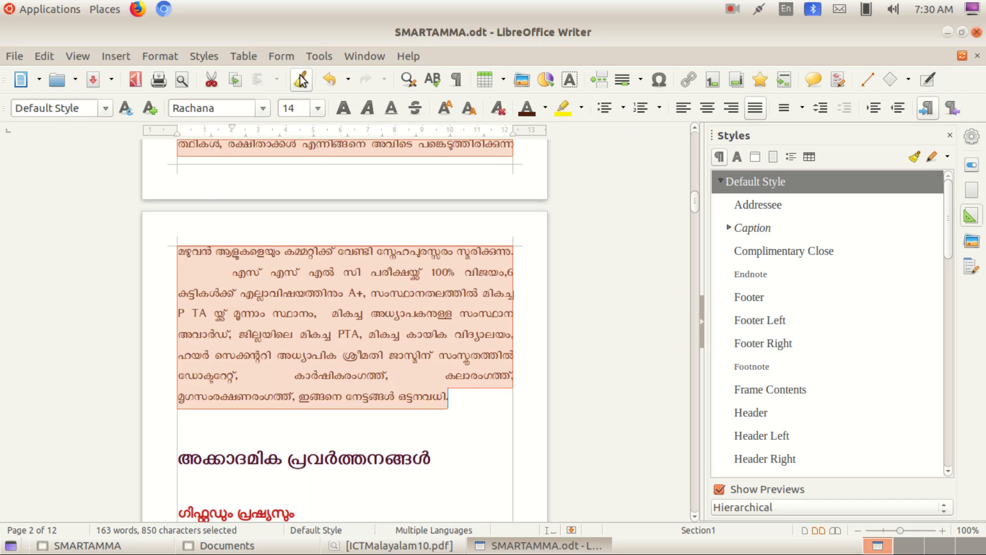
scroll(378, 394, "down", 1)
scroll(378, 394, "down", 10)
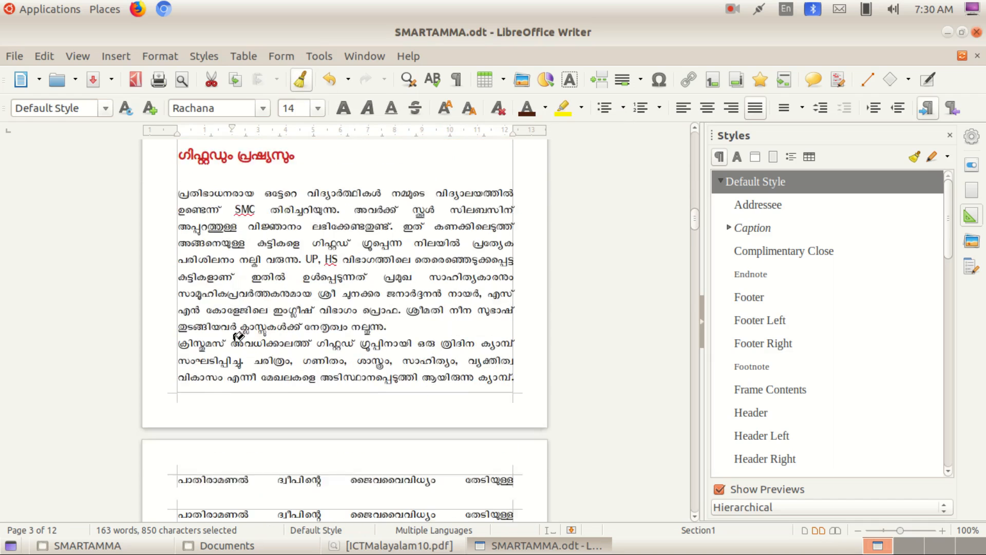
mouse_move(179, 222)
left_mouse_down()
mouse_move(223, 279)
mouse_move(274, 395)
mouse_move(300, 411)
mouse_move(350, 421)
mouse_move(518, 410)
left_mouse_up()
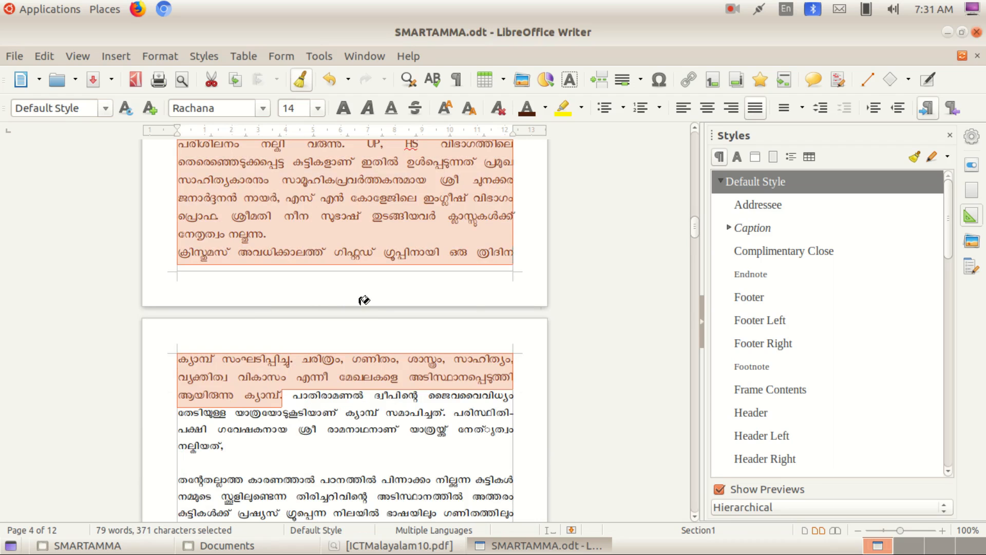
scroll(364, 300, "up", 8)
scroll(364, 300, "up", 5)
left_click_drag(288, 184, 379, 358)
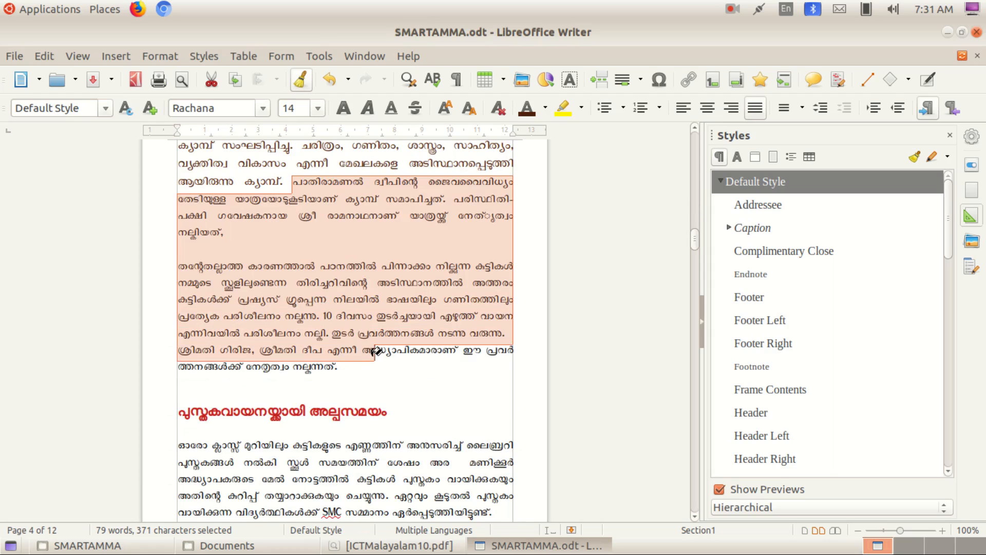
Step: Apply the cloned formatting to the body paragraphs from "പുസ്തകവായനയ്ക്കായി അല്പസമയം" up to the S S L C result heading
scroll(379, 358, "down", 6)
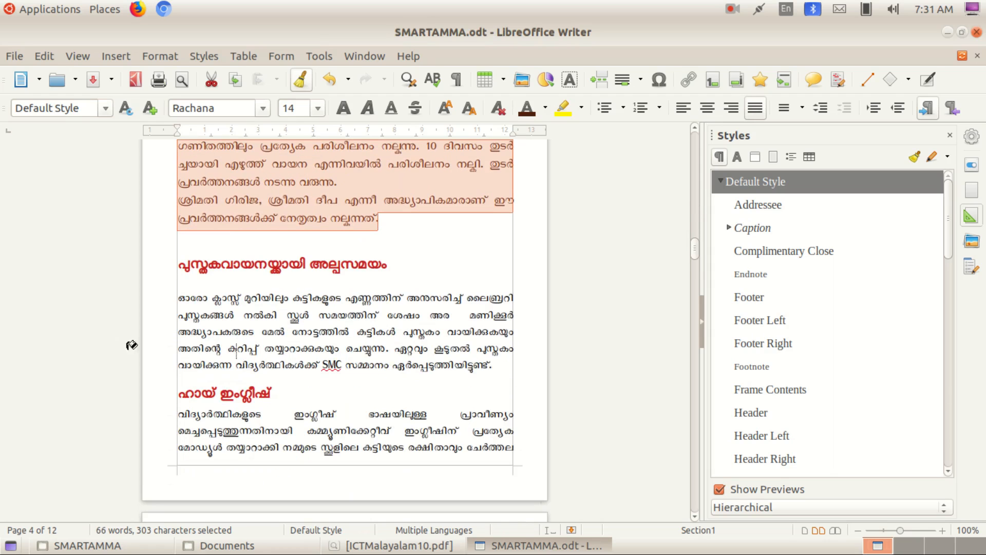
mouse_move(182, 297)
left_mouse_down()
mouse_move(370, 349)
mouse_move(500, 364)
left_mouse_up()
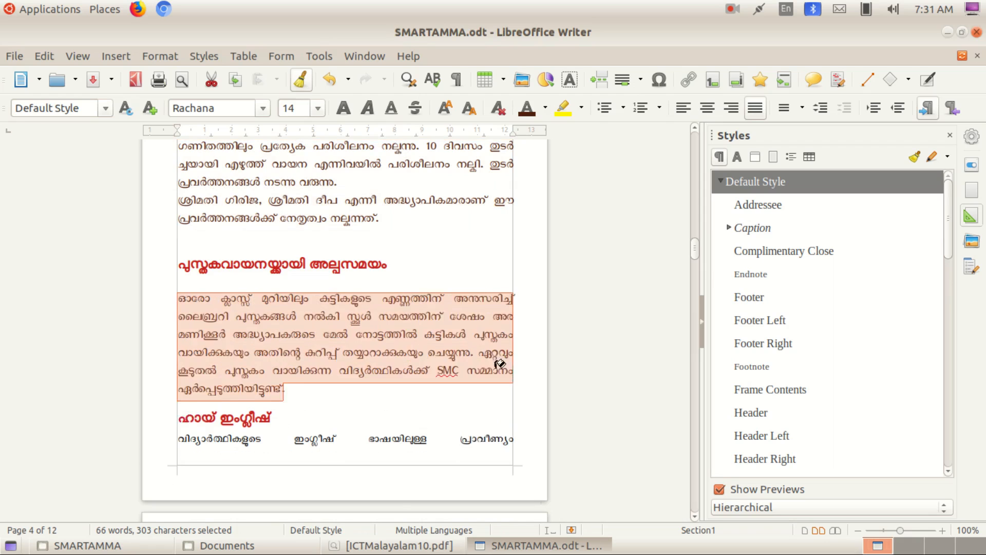
scroll(500, 364, "down", 7)
left_click_drag(181, 178, 357, 358)
scroll(357, 358, "down", 8)
left_click_drag(182, 201, 371, 273)
scroll(371, 274, "down", 5)
mouse_move(181, 180)
left_mouse_down()
mouse_move(249, 231)
mouse_move(425, 478)
left_mouse_up()
scroll(424, 478, "down", 10)
left_click_drag(182, 232, 458, 397)
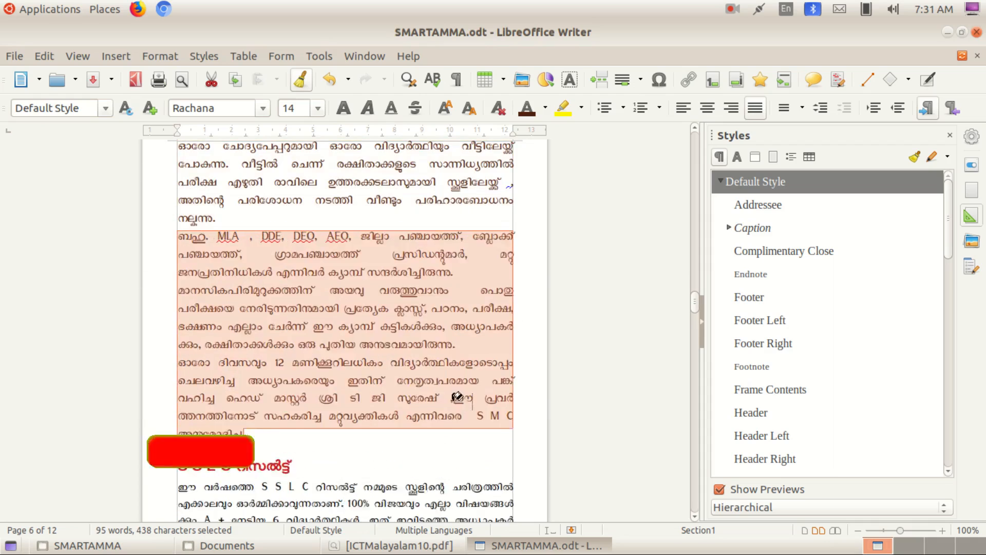
Step: Apply the cloned formatting to the body text from the S S L C result section through the section "ആദരവോടെ"
scroll(457, 397, "down", 5)
left_click_drag(179, 356, 447, 374)
scroll(447, 374, "down", 10)
left_click_drag(184, 230, 332, 340)
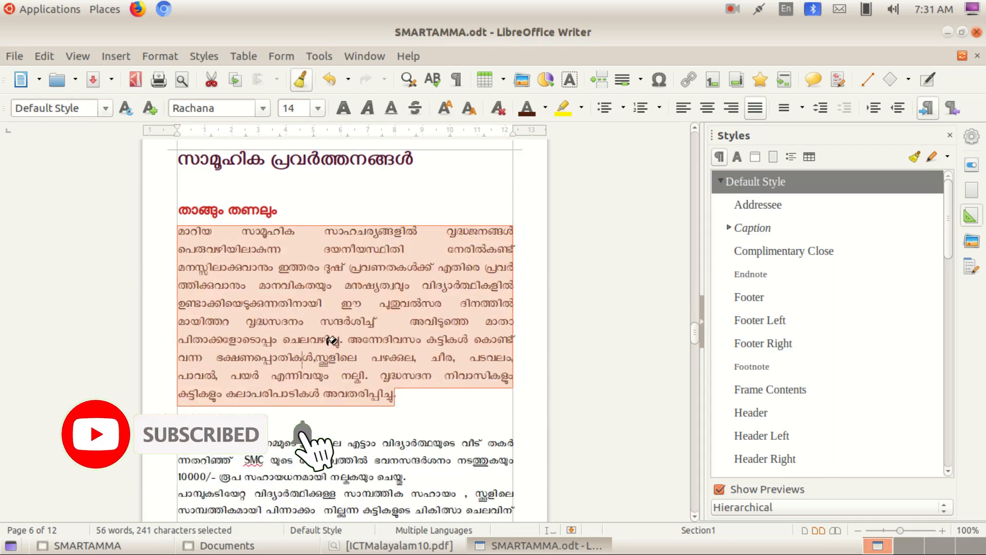
scroll(332, 340, "down", 6)
left_click_drag(183, 225, 217, 346)
scroll(405, 253, "down", 6)
mouse_move(181, 188)
left_mouse_down()
mouse_move(334, 352)
mouse_move(414, 397)
left_mouse_up()
scroll(414, 397, "down", 5)
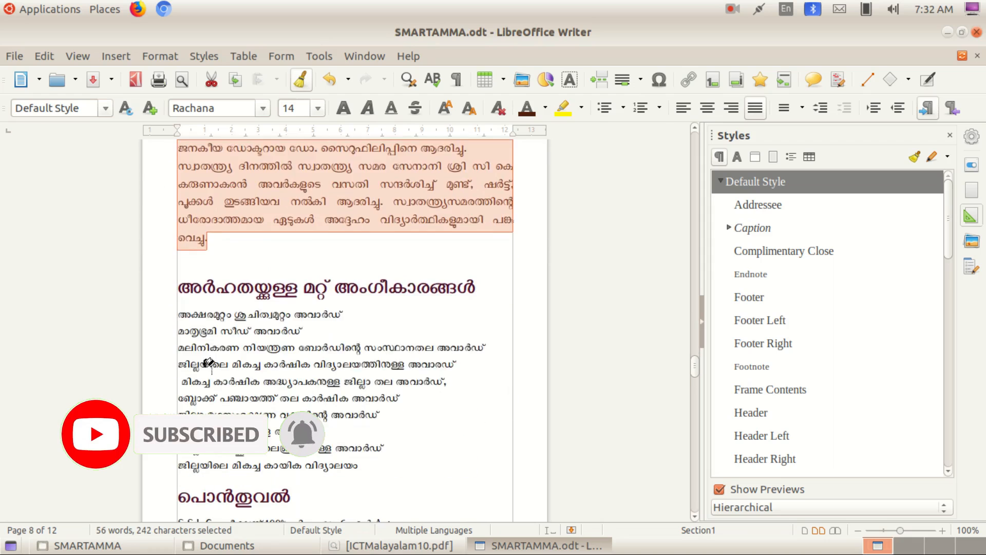
Step: Apply the cloned formatting to the awards list and the body text of the sections from "പൊൻതൂവൽ" onward, before "വിജയോത്സവം"
left_click_drag(208, 362, 360, 465)
scroll(360, 465, "down", 6)
mouse_move(181, 214)
left_mouse_down()
mouse_move(205, 229)
mouse_move(334, 213)
left_mouse_up()
scroll(205, 229, "down", 4)
scroll(334, 213, "down", 2)
left_click_drag(180, 251, 470, 300)
scroll(470, 300, "down", 8)
left_click_drag(180, 160, 415, 309)
scroll(415, 308, "down", 5)
left_click_drag(181, 242, 206, 292)
Step: Apply the cloned formatting to the remaining body paragraphs, from "വിജയോത്സവം" to the final section "കോഴികൃഷി"
scroll(193, 282, "down", 8)
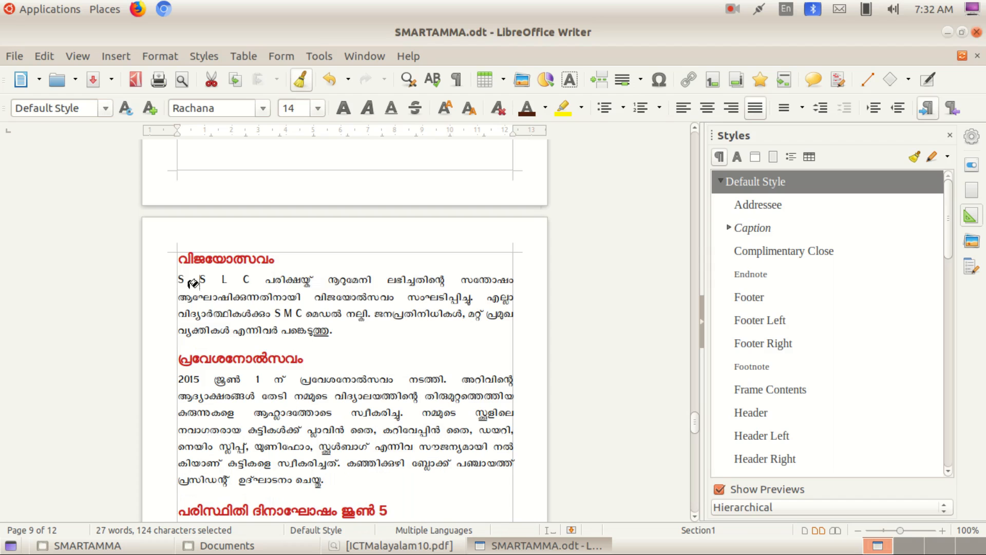
scroll(377, 339, "down", 10)
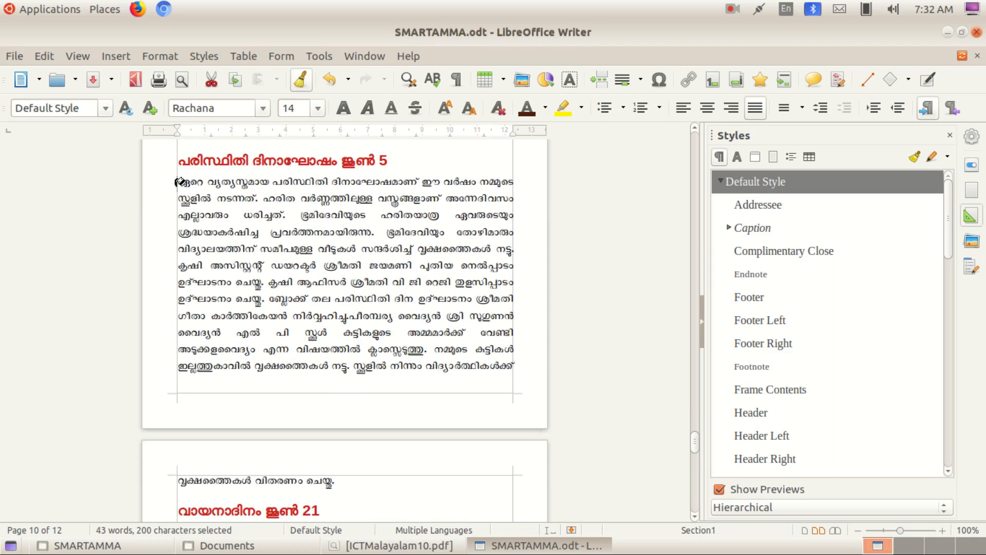
left_click_drag(177, 186, 383, 332)
scroll(383, 332, "down", 5)
mouse_move(179, 194)
left_mouse_down()
mouse_move(360, 349)
mouse_move(413, 260)
left_mouse_up()
scroll(360, 350, "down", 5)
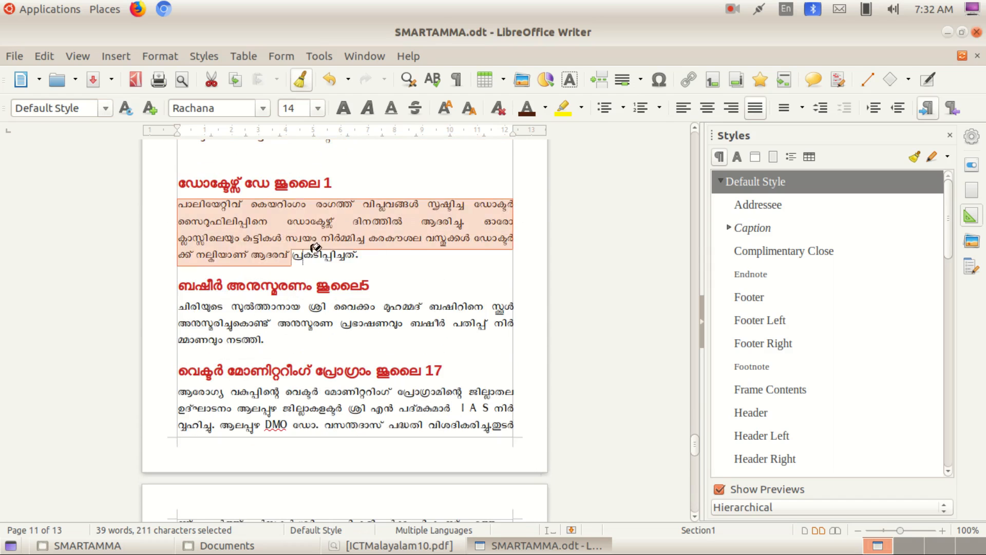
scroll(184, 308, "down", 5)
left_click_drag(178, 199, 509, 222)
scroll(398, 388, "down", 9)
left_click_drag(178, 280, 339, 346)
Step: Check the reformatted body text across the document and turn off Clone Formatting
scroll(344, 348, "up", 7)
scroll(344, 348, "up", 8)
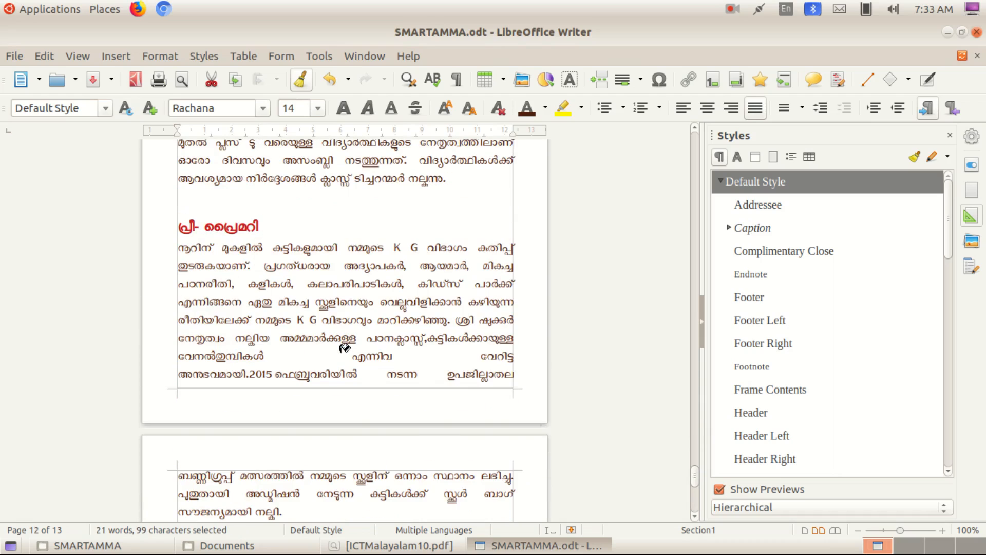
scroll(344, 348, "up", 20)
scroll(345, 347, "down", 20)
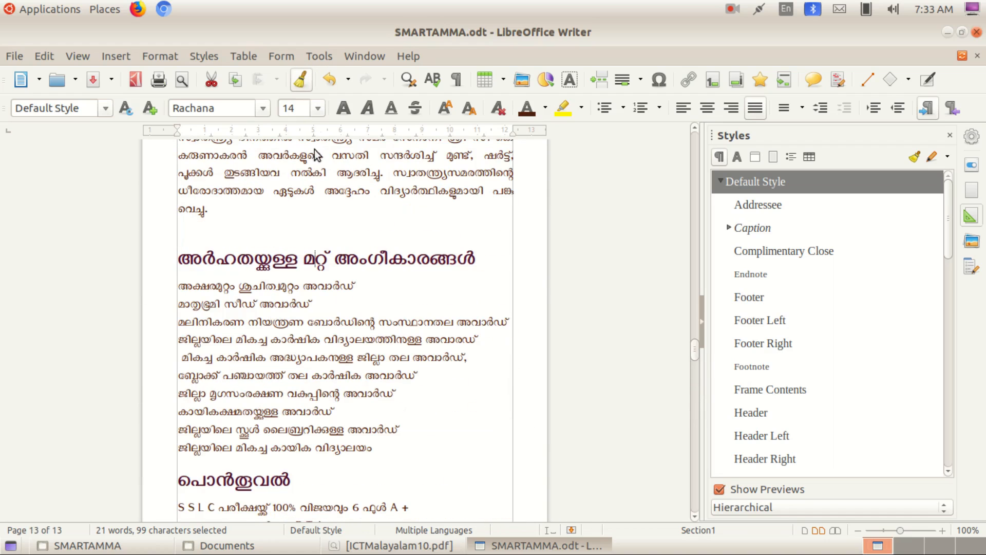
scroll(355, 265, "up", 10)
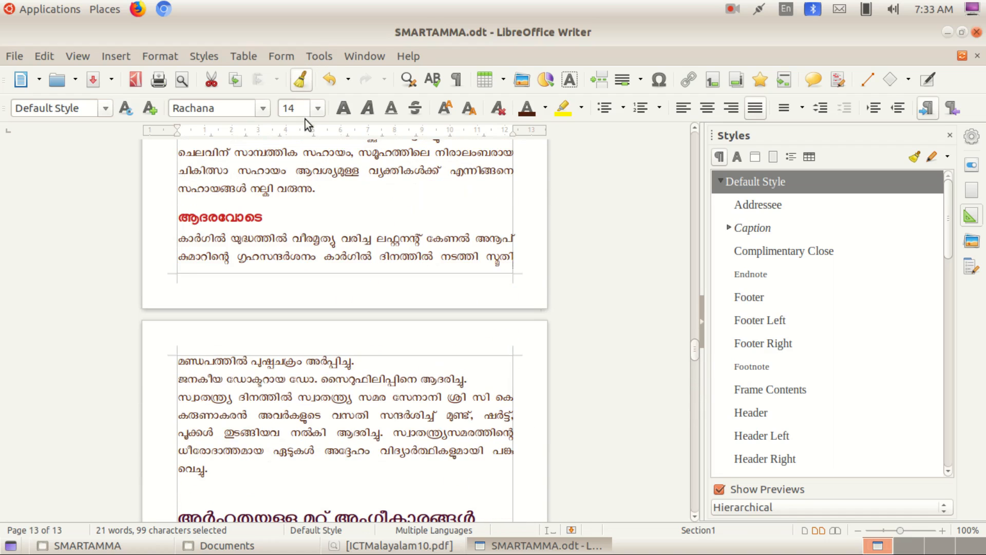
left_click(303, 80)
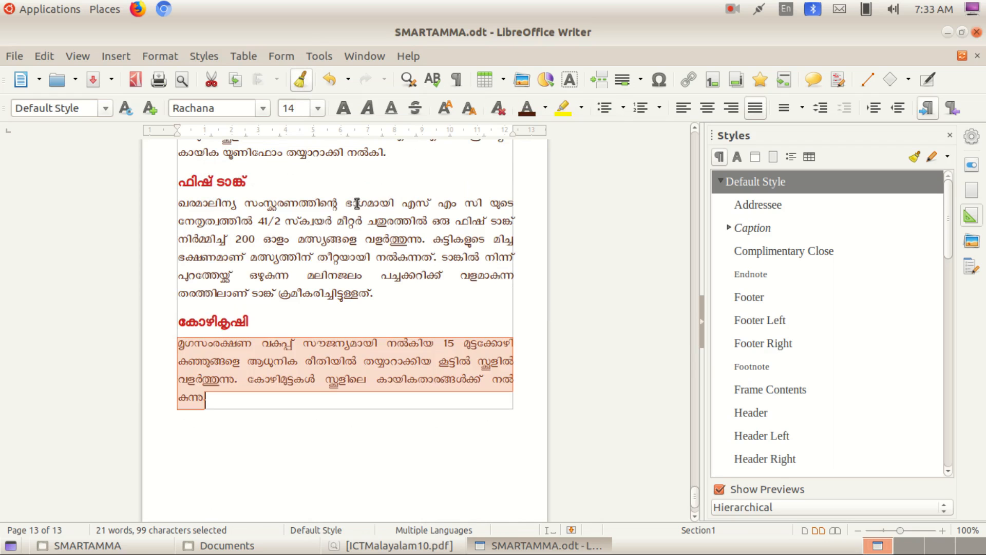
Step: Set the paper format of the Default Style page style to A4
scroll(516, 252, "up", 20)
scroll(515, 252, "up", 10)
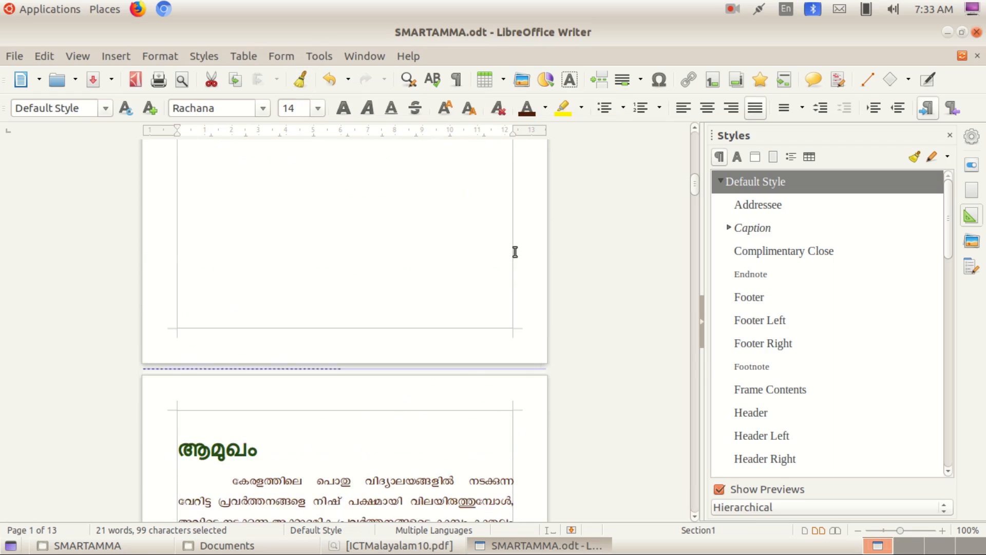
scroll(515, 252, "down", 15)
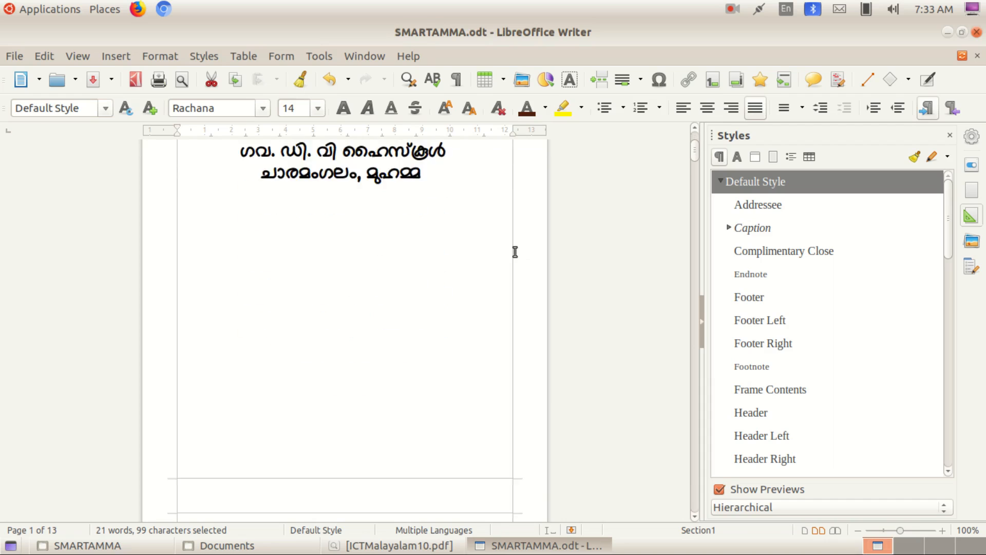
scroll(515, 252, "down", 6)
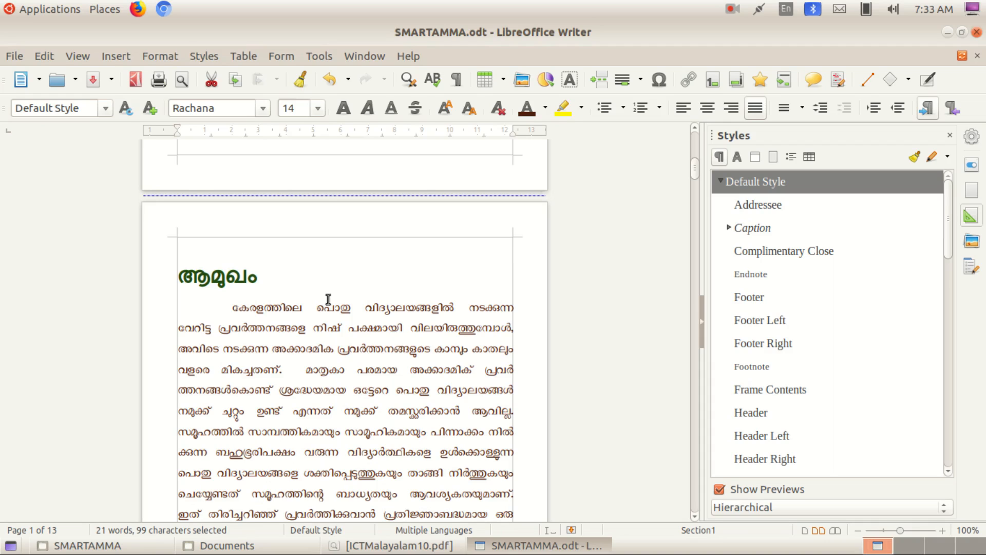
left_click(159, 58)
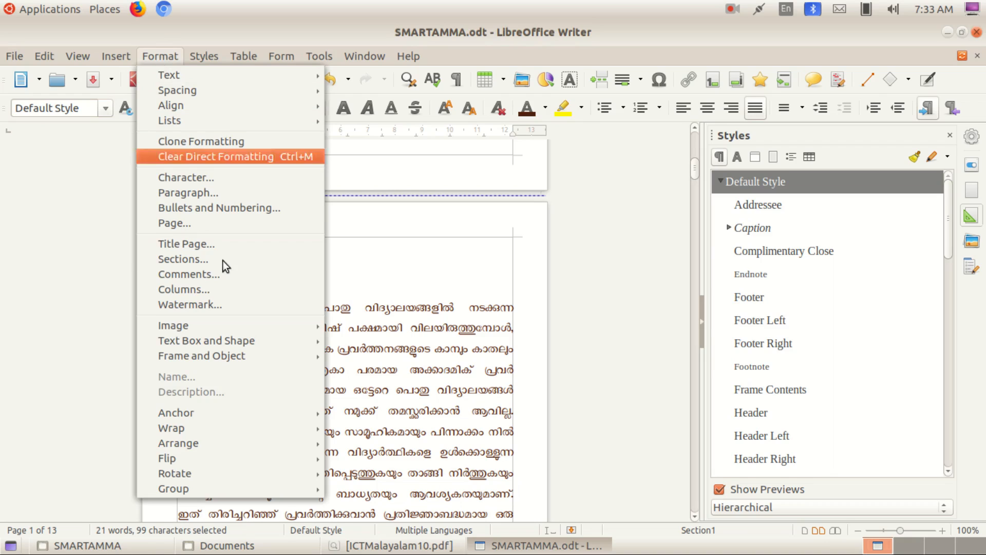
left_click(221, 224)
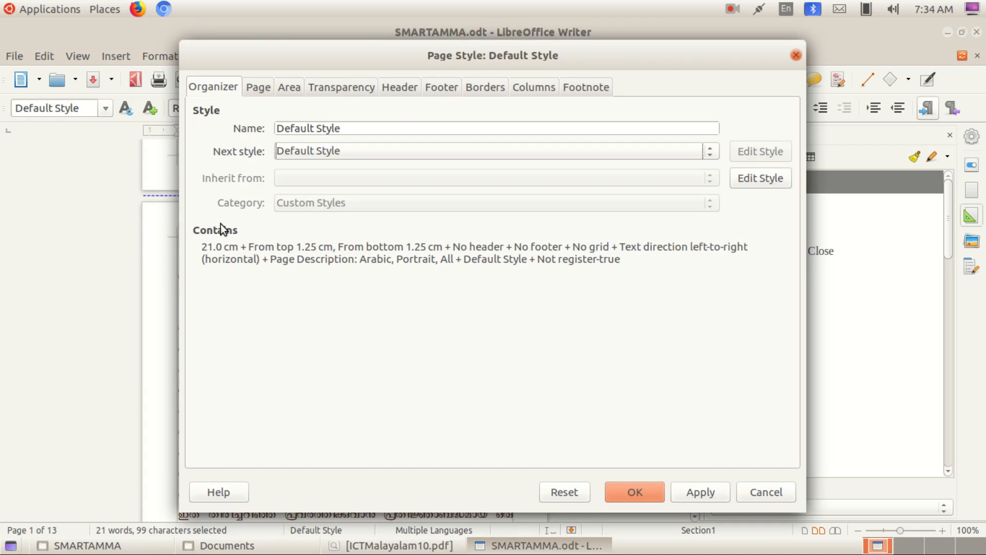
left_click(258, 90)
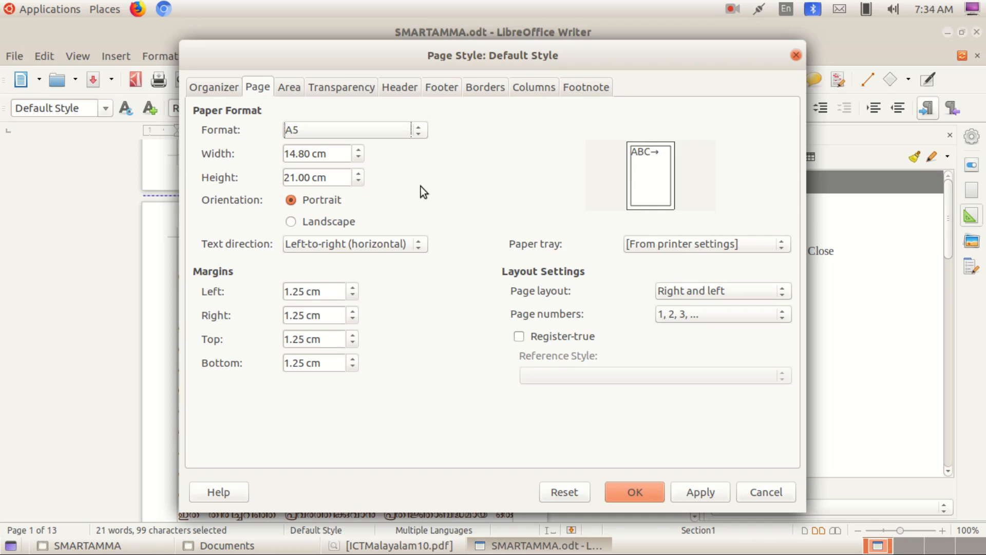
left_click(397, 132)
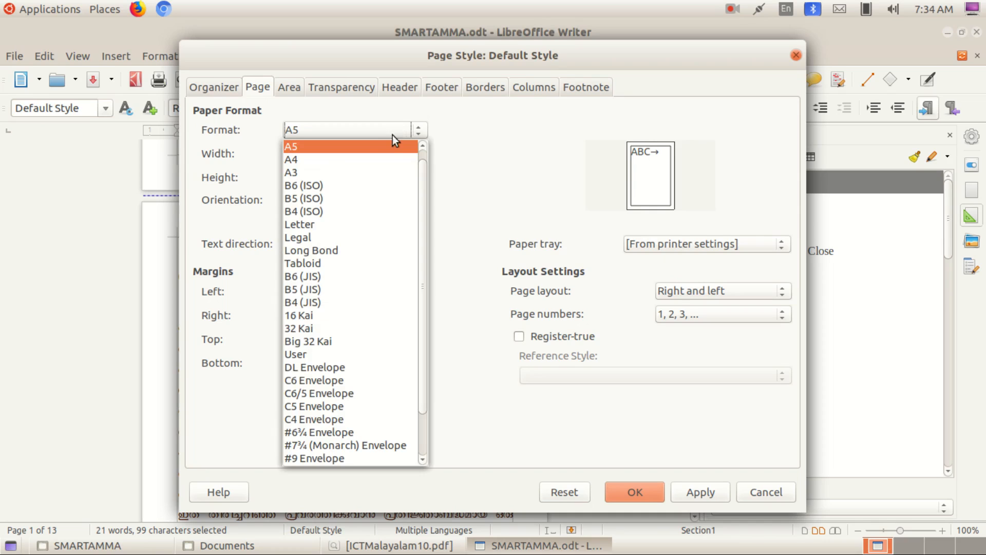
left_click(368, 164)
Step: Fill the page area with the light lime colour e8f2a1 from the standard palette
left_click(295, 90)
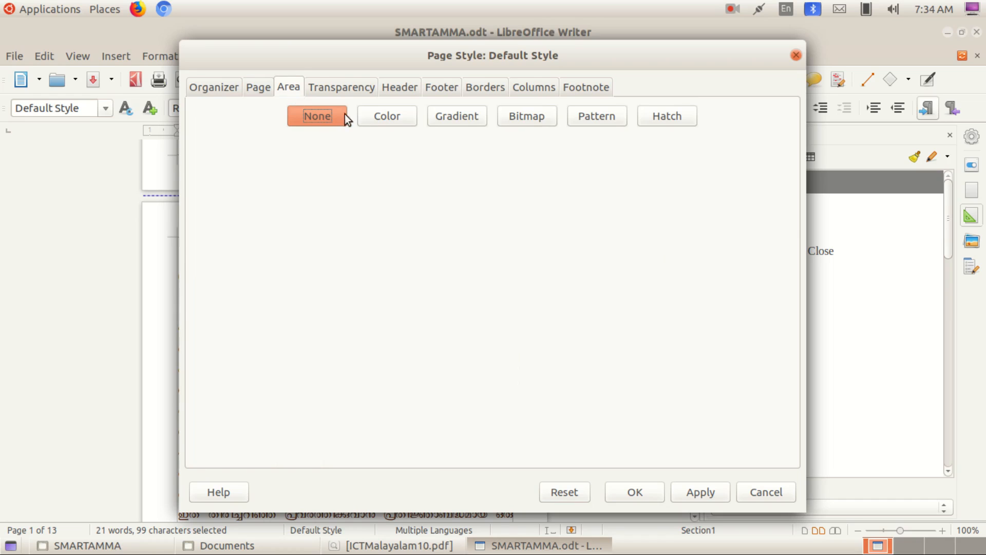
left_click(388, 115)
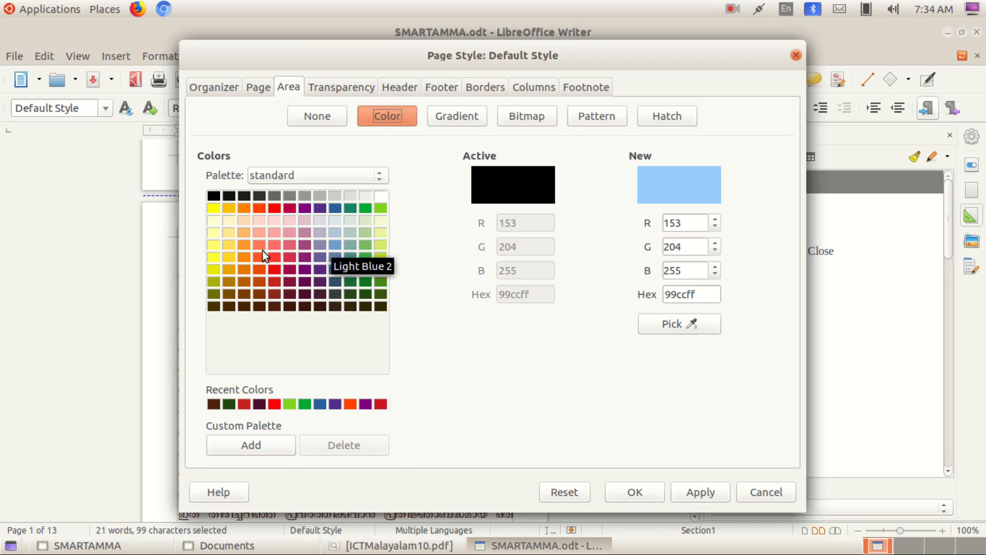
left_click(346, 224)
left_click(349, 232)
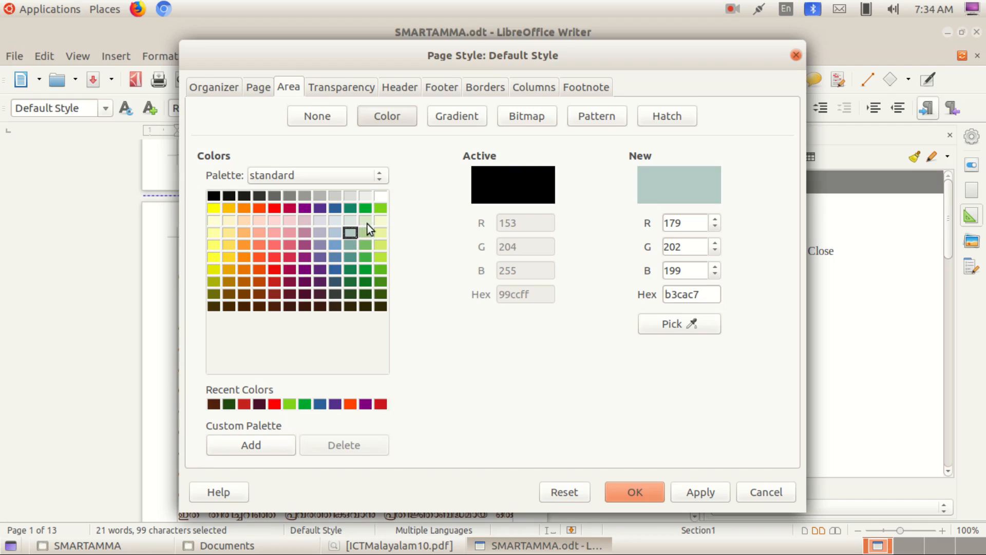
left_click(380, 233)
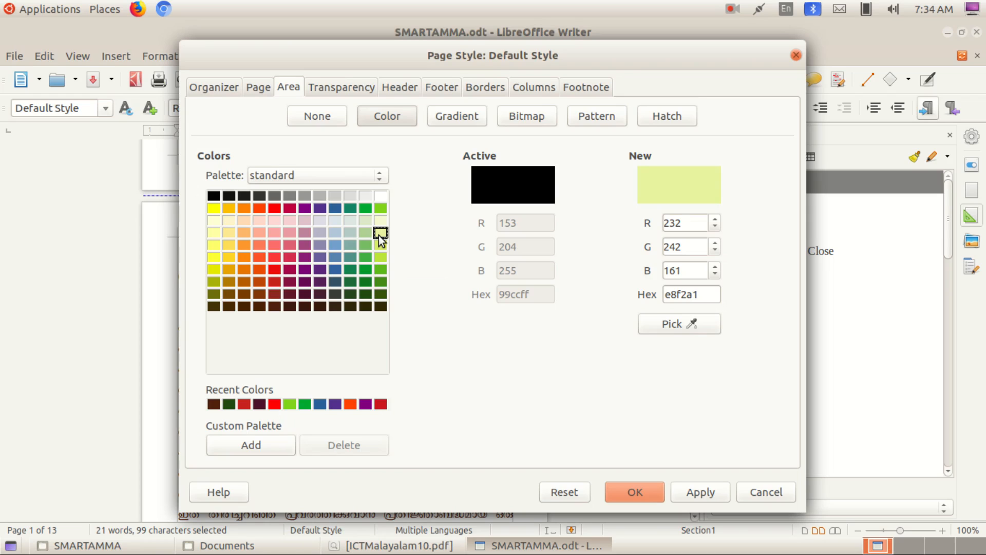
Step: Turn on both the header and the footer for the page style
scroll(403, 93, "down", 2)
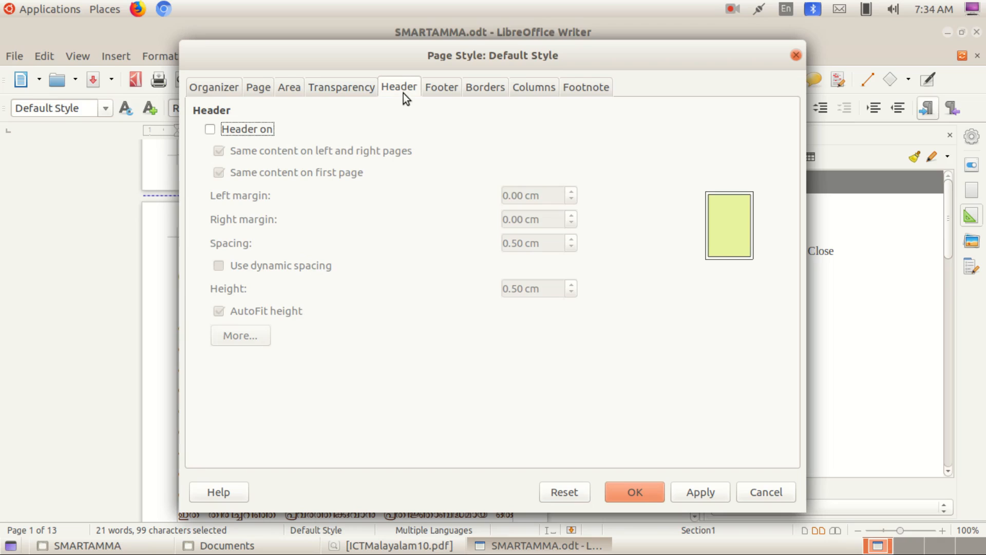
left_click(211, 130)
left_click(443, 87)
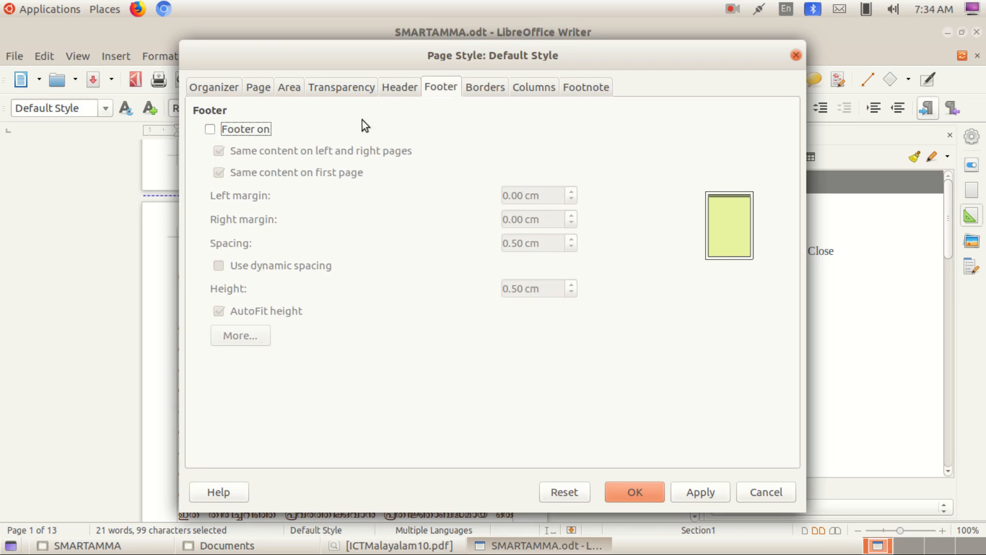
left_click(210, 129)
Step: Add a 1.00 pt purple box border around the page and apply the page style settings
left_click(496, 89)
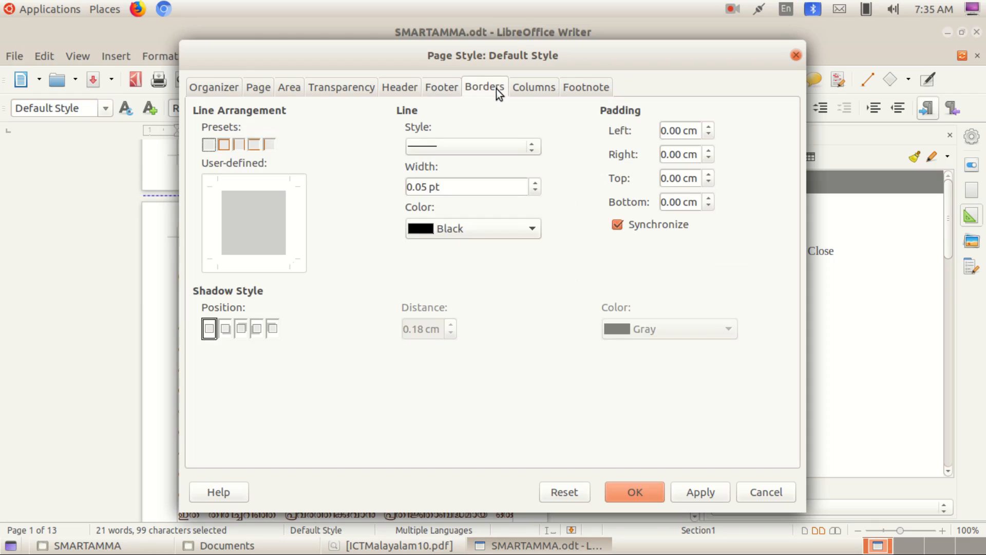
left_click(224, 148)
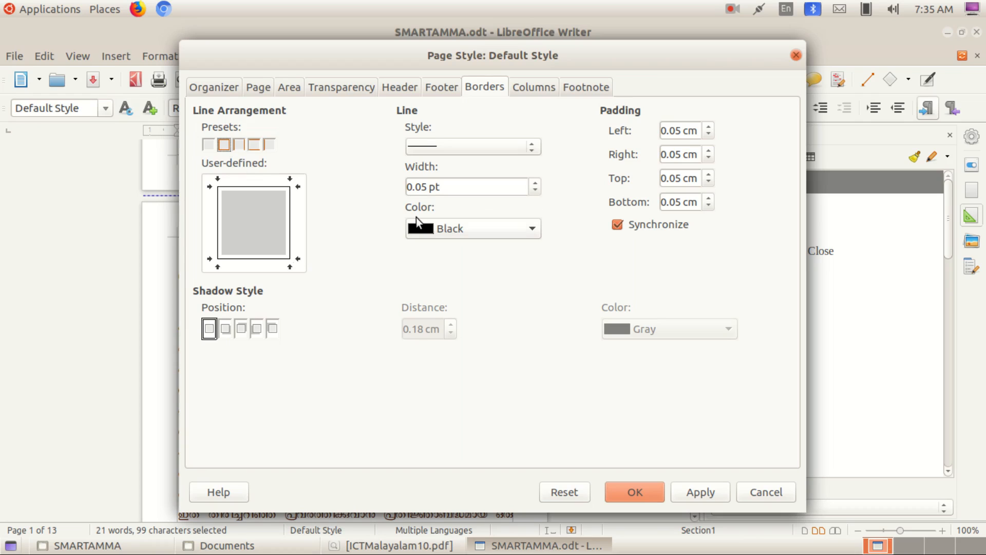
left_click(536, 183)
left_click(536, 183)
left_click(536, 183)
left_click(482, 233)
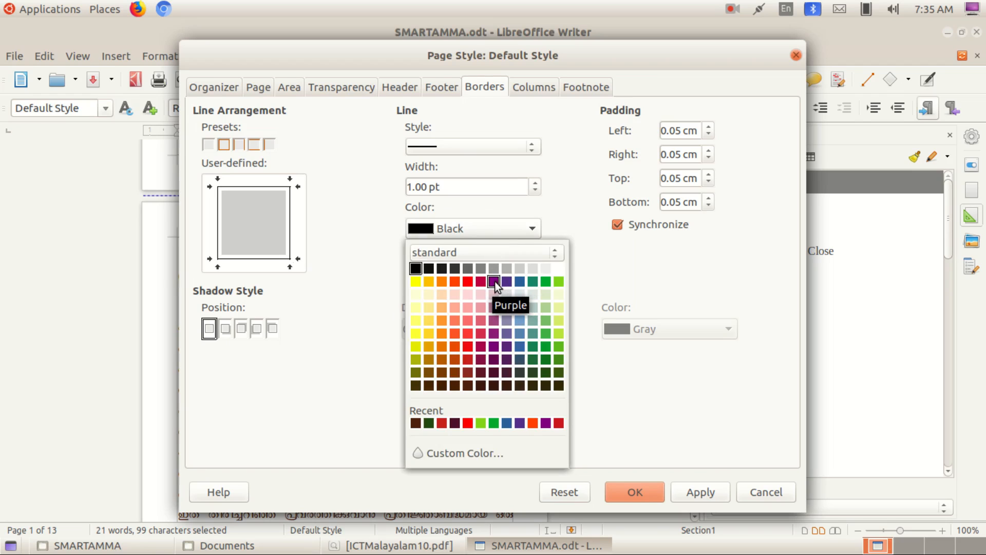
left_click(494, 282)
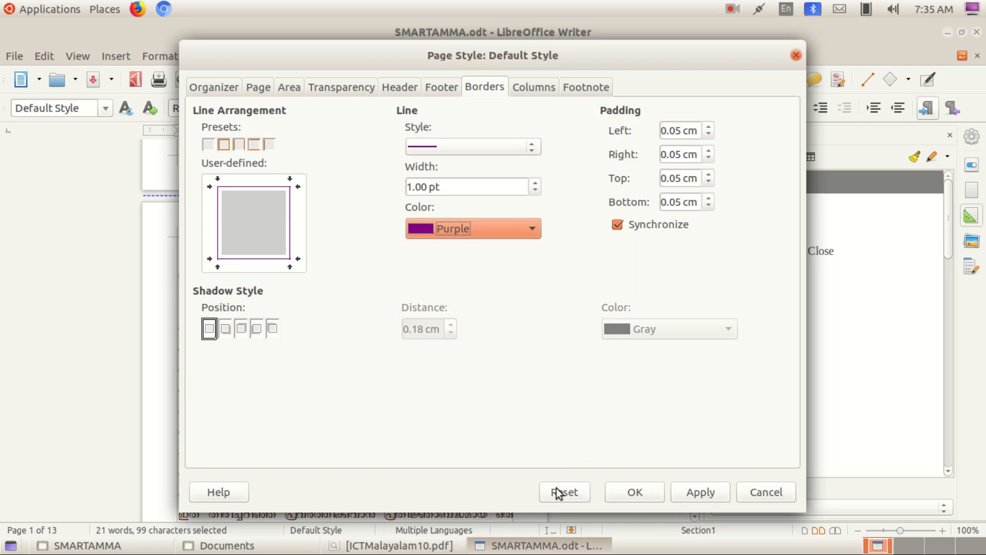
left_click(636, 493)
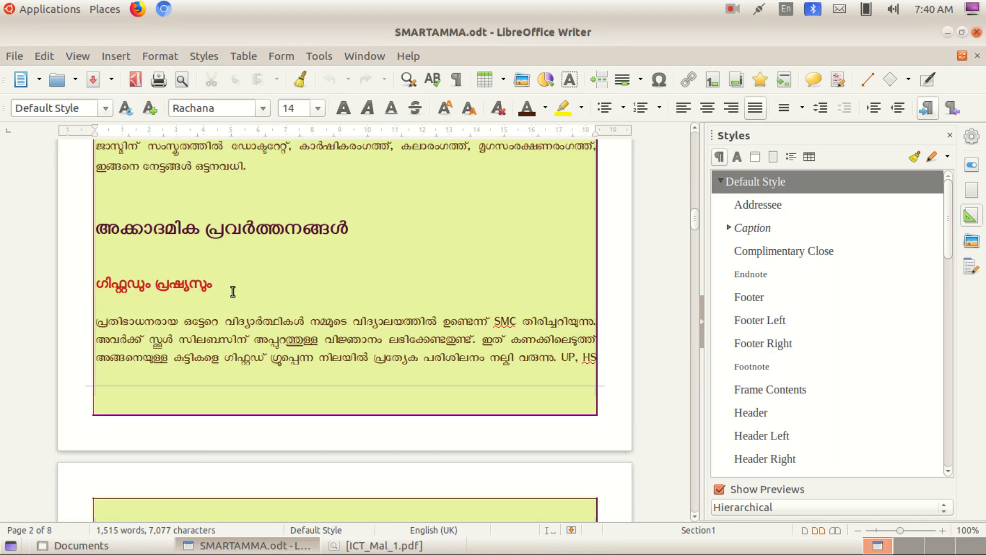
Step: Insert a table of contents titled "ഉള്ളടക്കം" above the "ആമുഖം" heading, with a Light Yellow 3 background
scroll(233, 291, "up", 10)
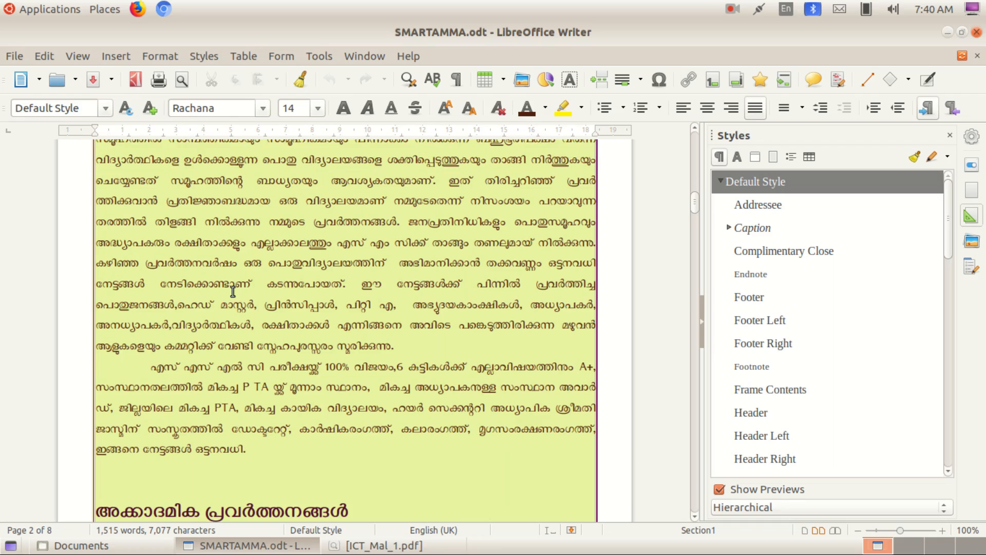
scroll(232, 291, "up", 15)
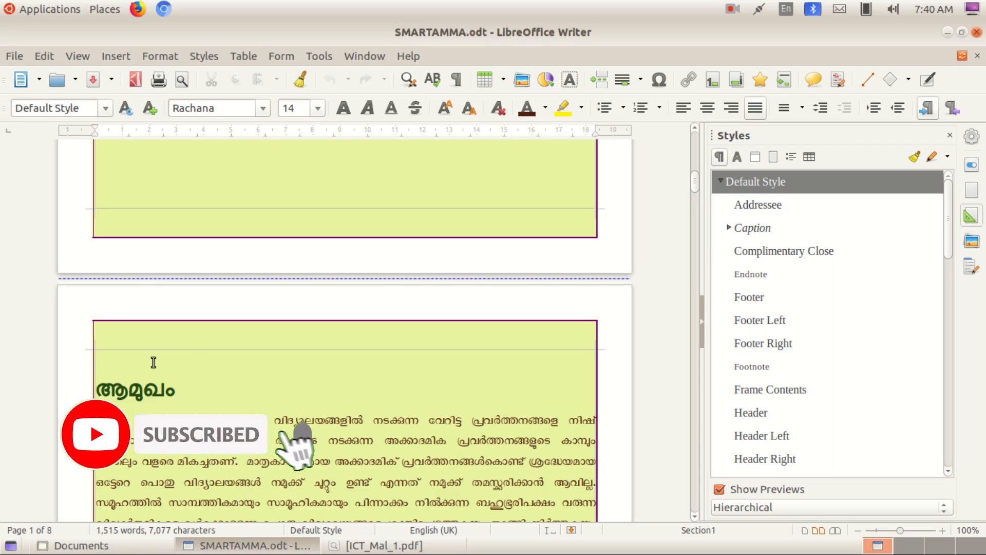
left_click(153, 362)
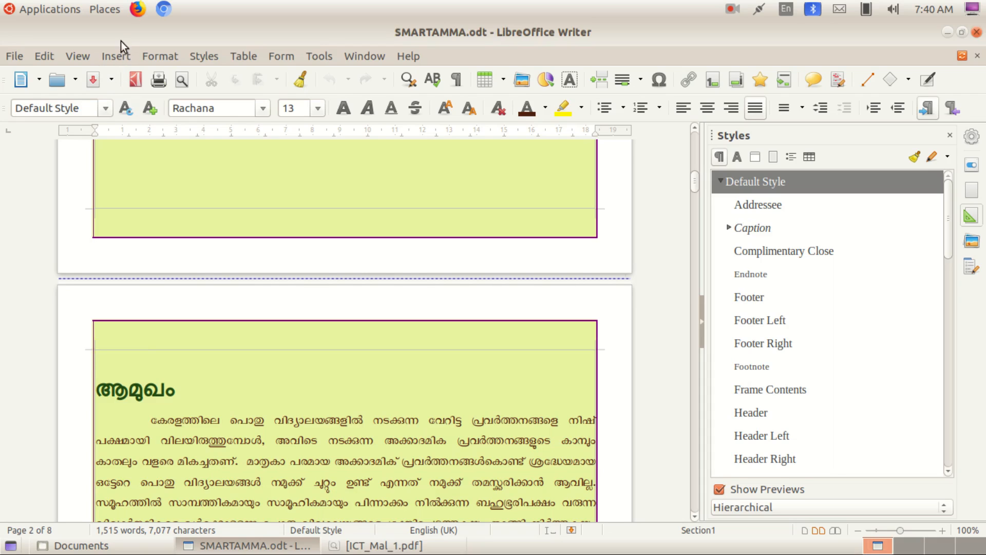
left_click(116, 56)
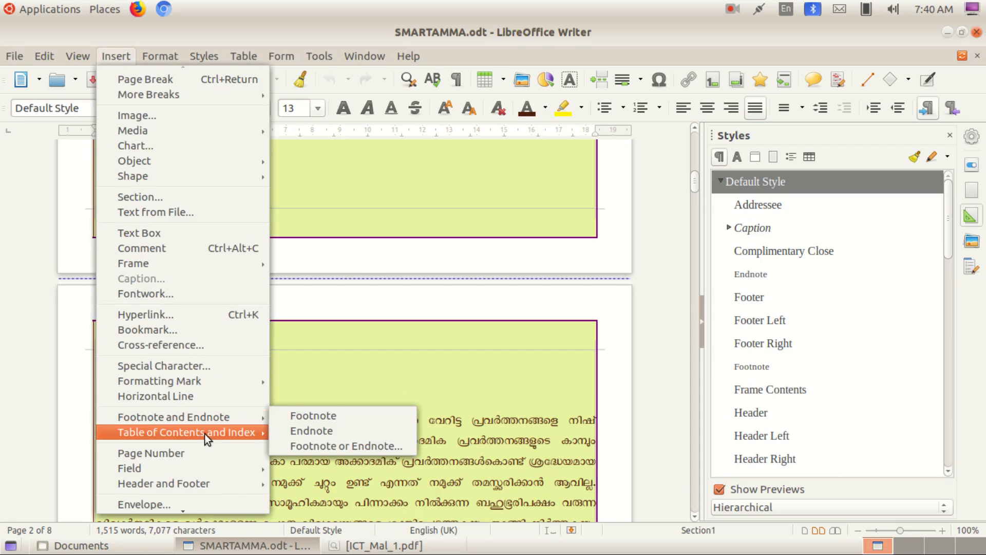
mouse_move(208, 435)
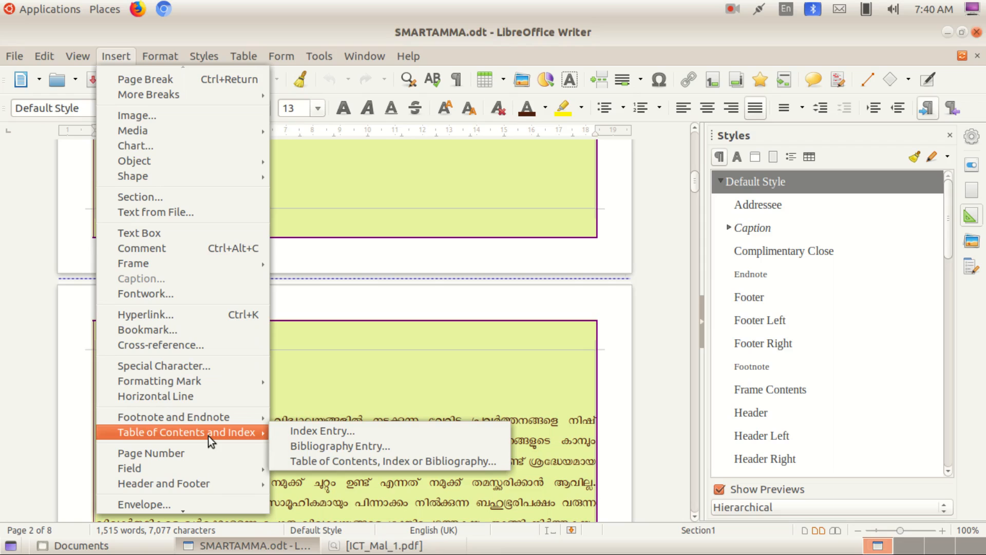
left_click(462, 462)
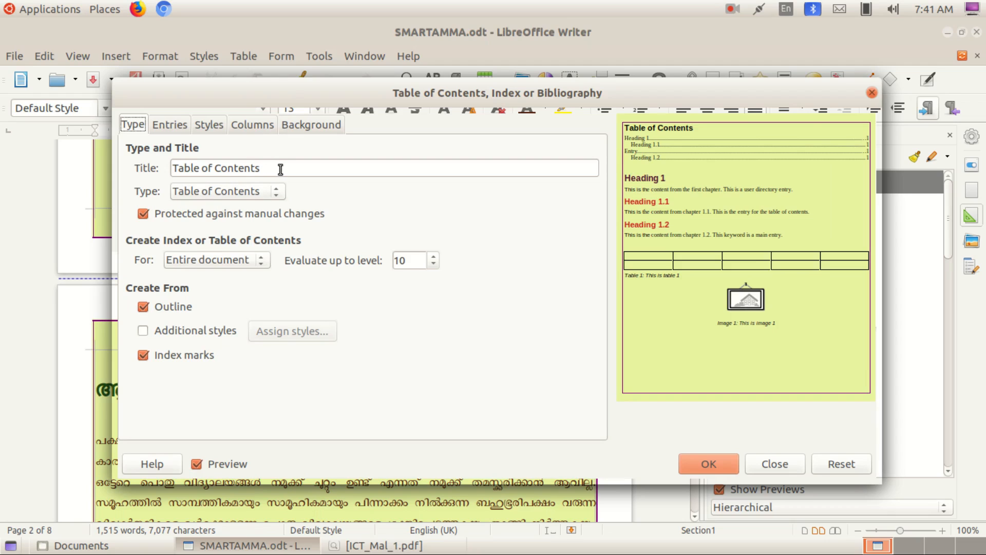
left_click_drag(281, 169, 171, 168)
key("super+space")
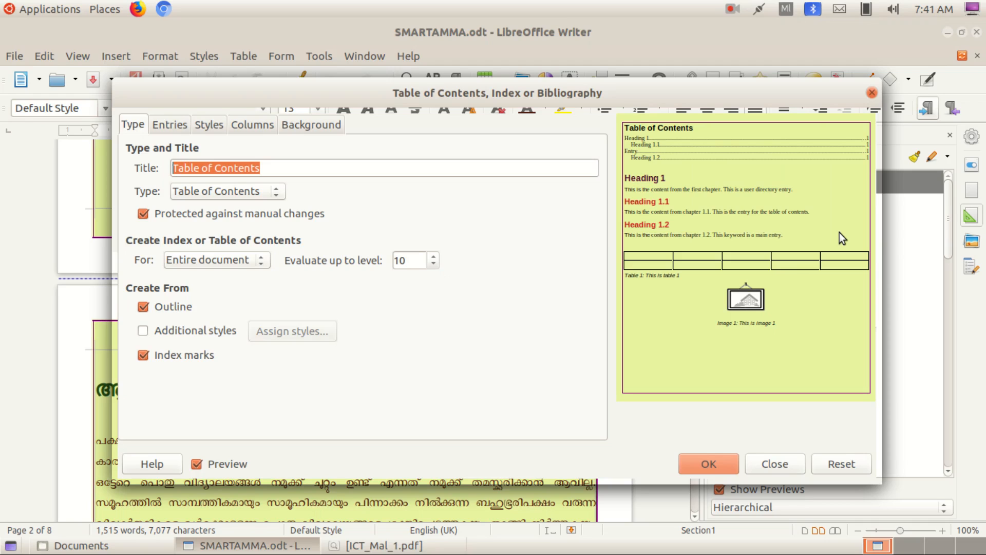
type("ഉള്ളടക്കം")
left_click(305, 124)
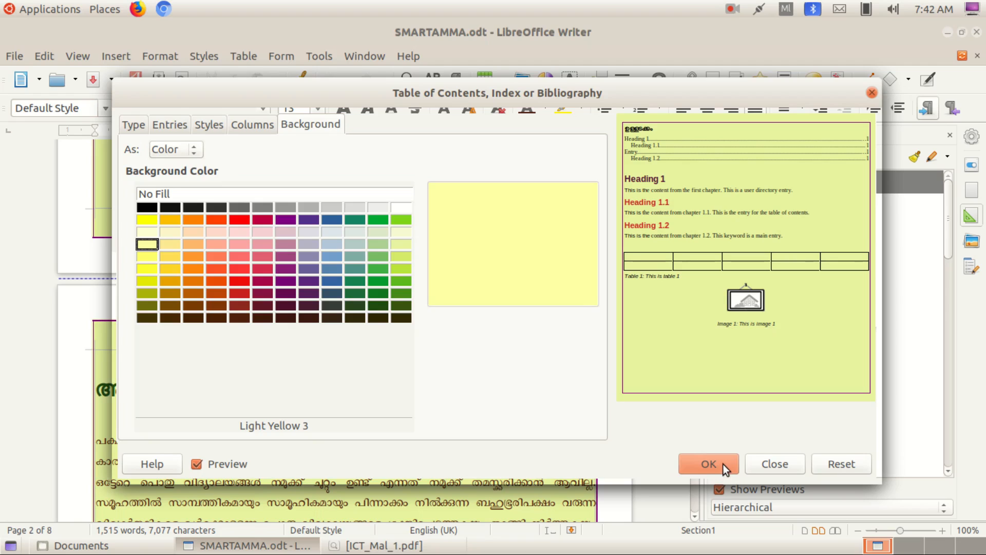
left_click(723, 464)
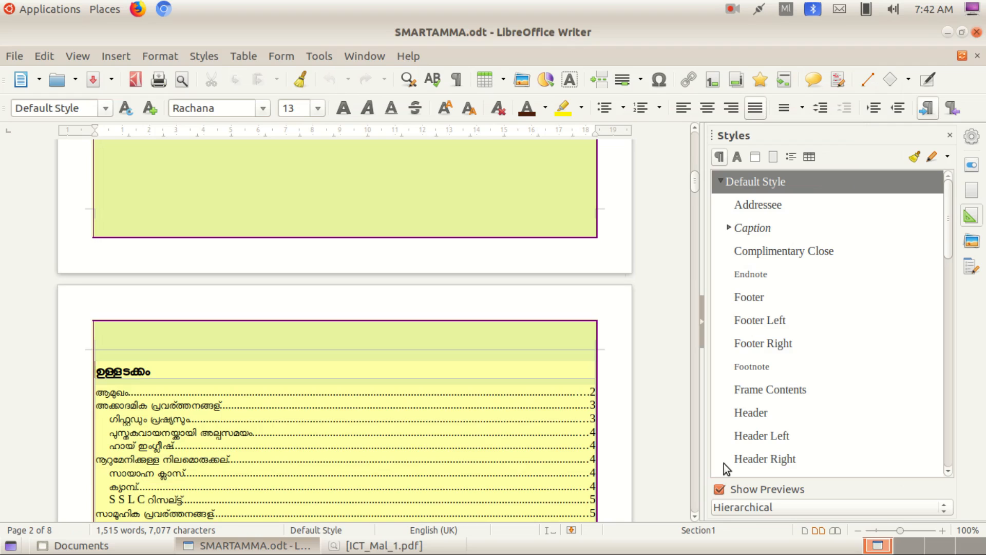
Step: Review the table of contents entries and follow the link to the section "ആഘോഷങ്ങൾ, ദിനാചരണങ്ങൾ"
scroll(322, 371, "down", 5)
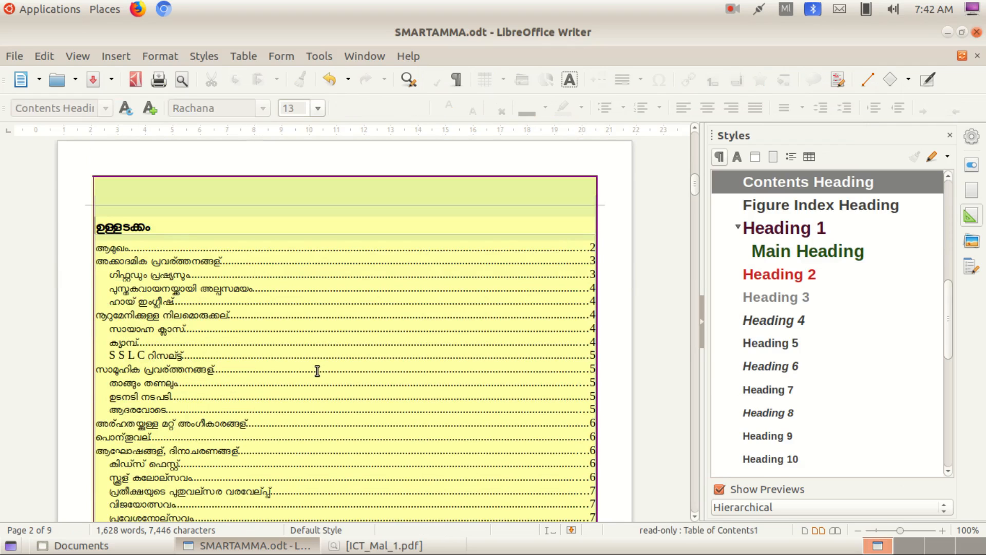
scroll(317, 370, "down", 8)
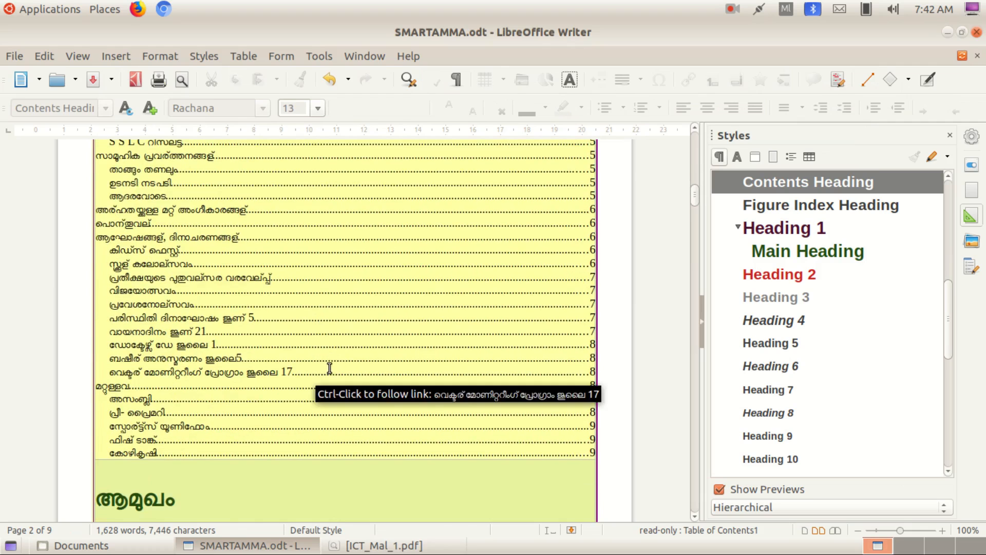
scroll(329, 368, "up", 8)
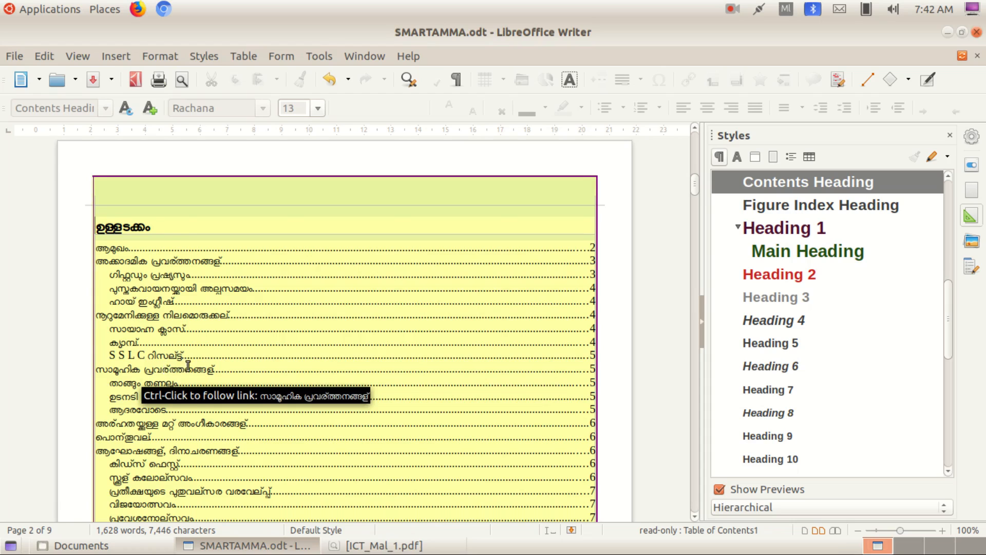
scroll(188, 366, "down", 3)
scroll(189, 366, "down", 2)
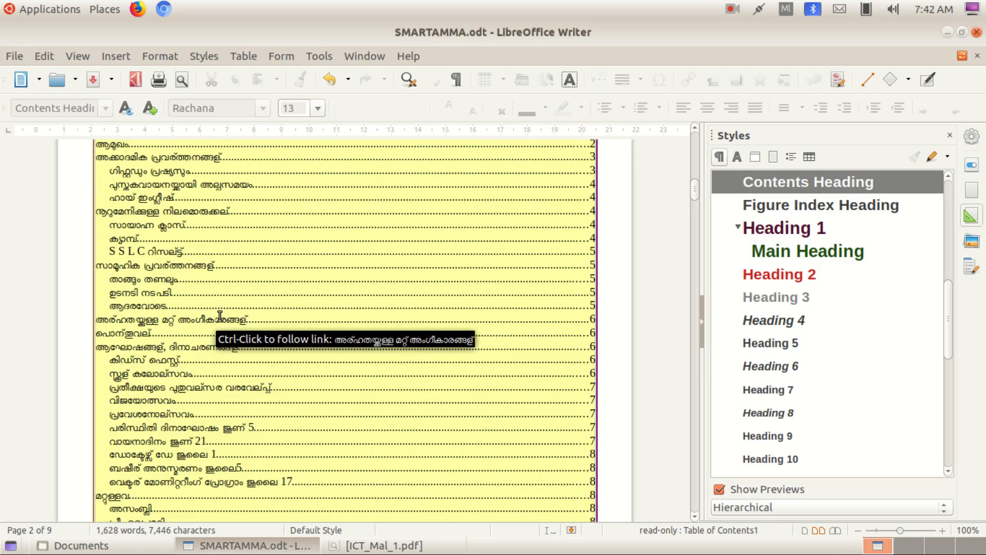
scroll(220, 315, "down", 2)
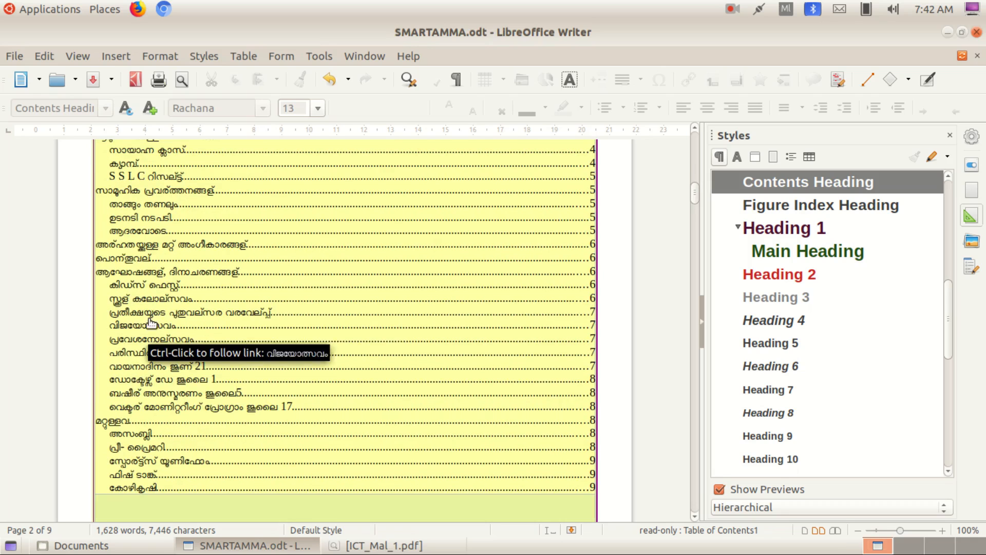
left_click(190, 278, "ctrl")
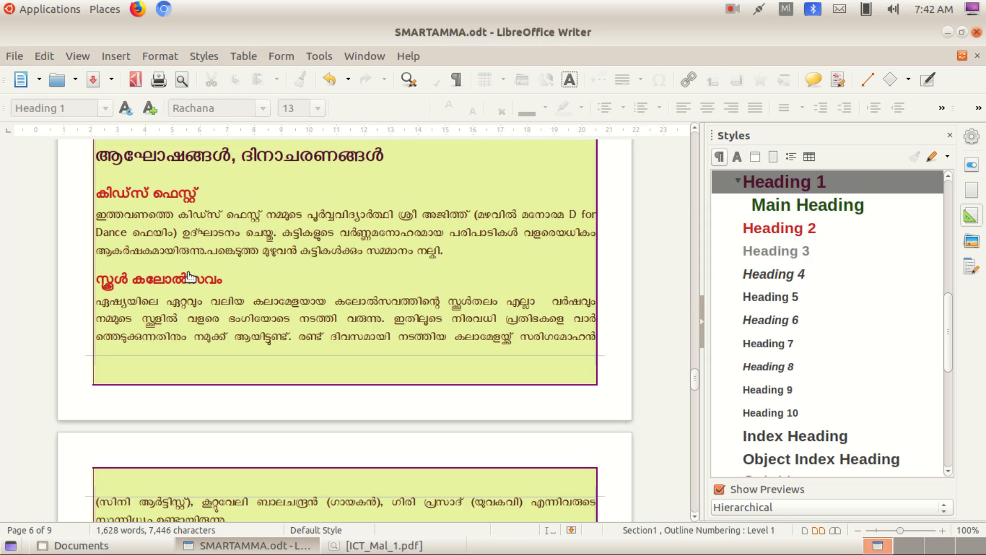
Step: Return to the start of the document and save a copy as SMARTAMMA2 in the Documents folder
scroll(190, 278, "up", 5)
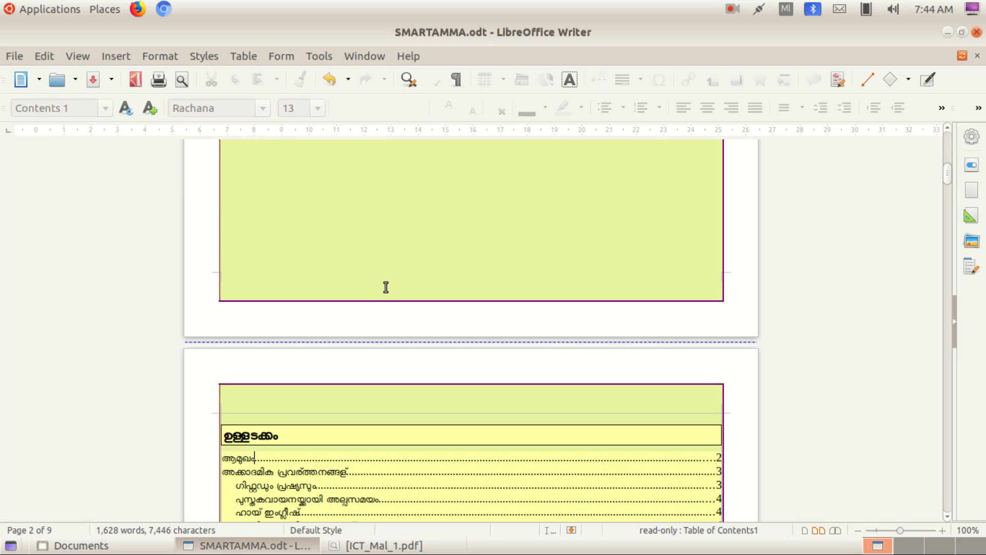
key("ctrl+Home")
left_click(20, 57)
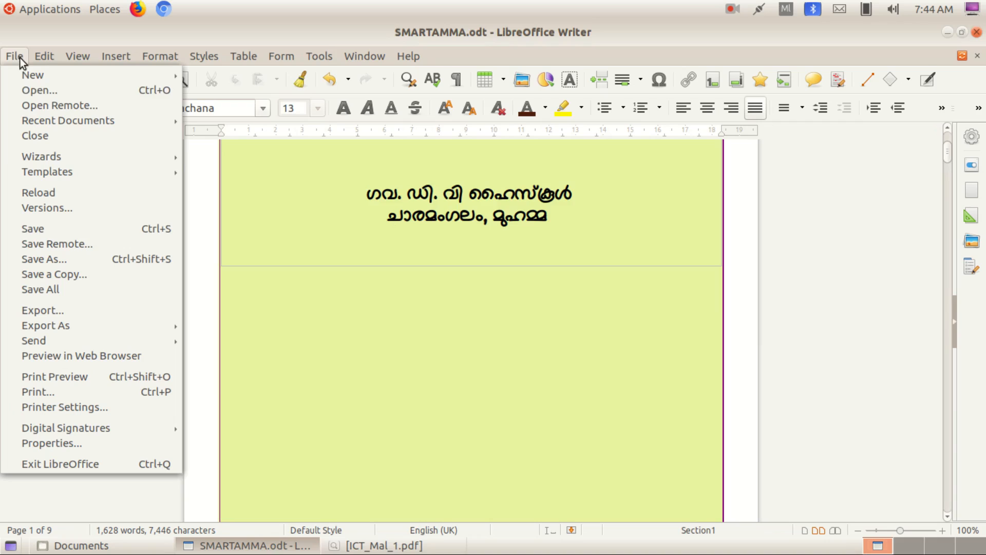
left_click(91, 258)
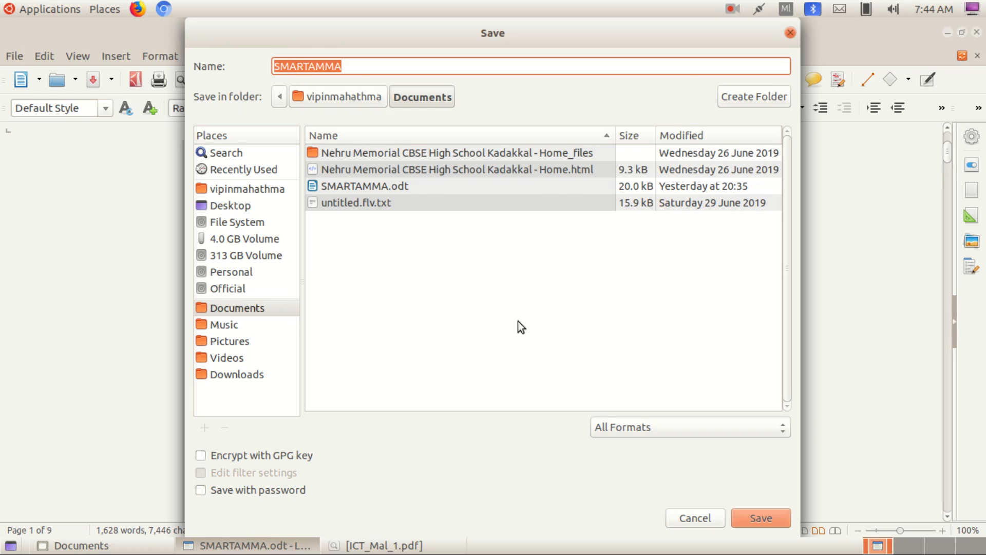
key("End")
type("2")
left_click(761, 518)
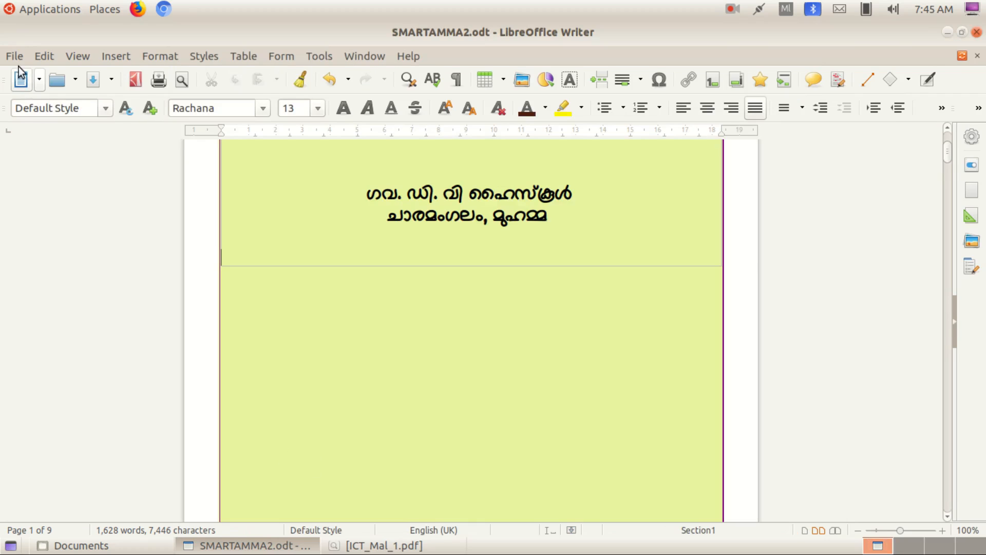
Step: Export the document as a PDF named SMARTAMMA2 in the Documents folder
left_click(14, 58)
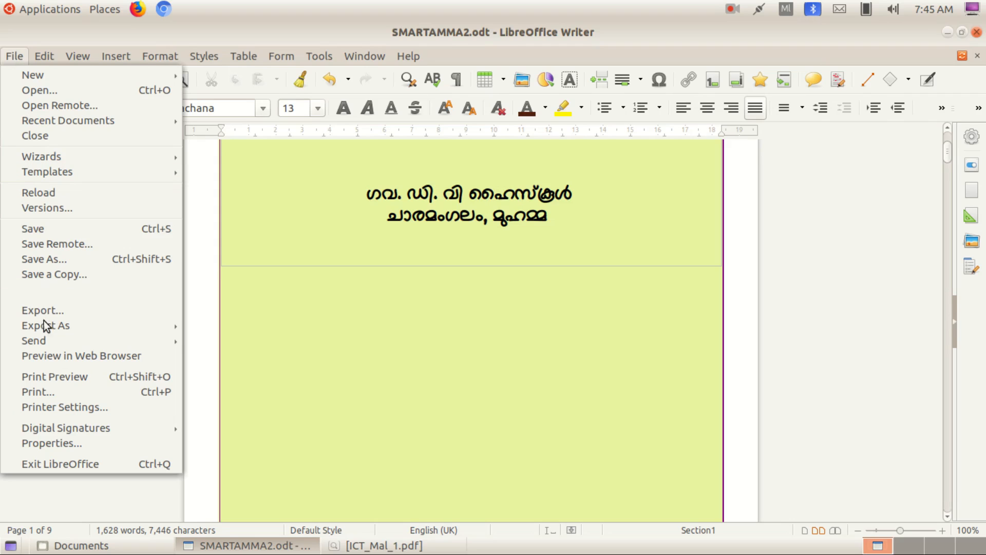
mouse_move(86, 326)
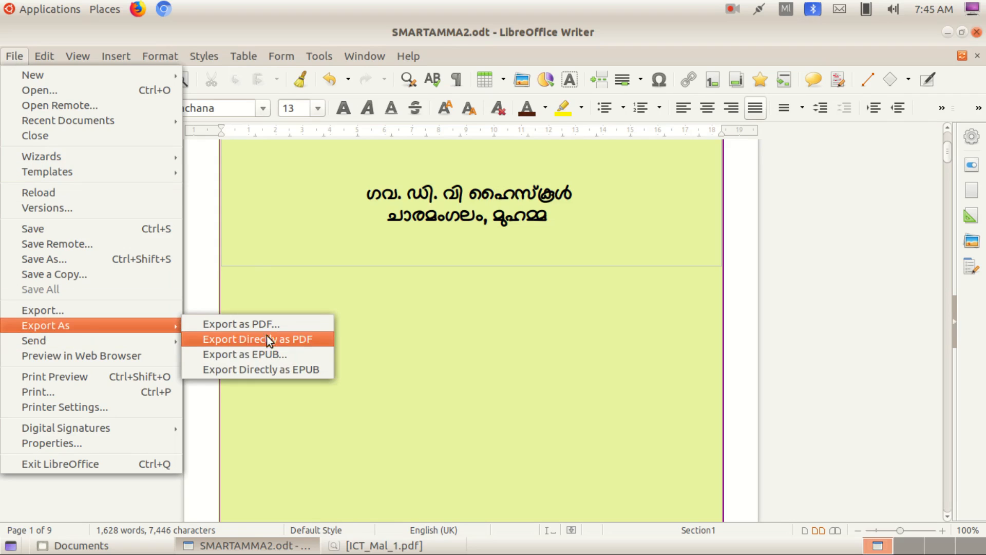
left_click(291, 322)
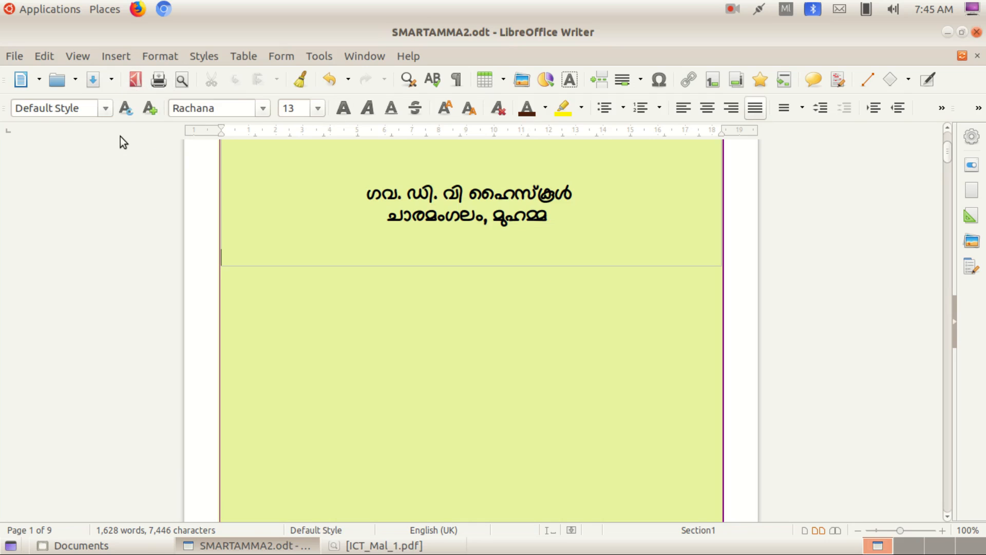
left_click(135, 81)
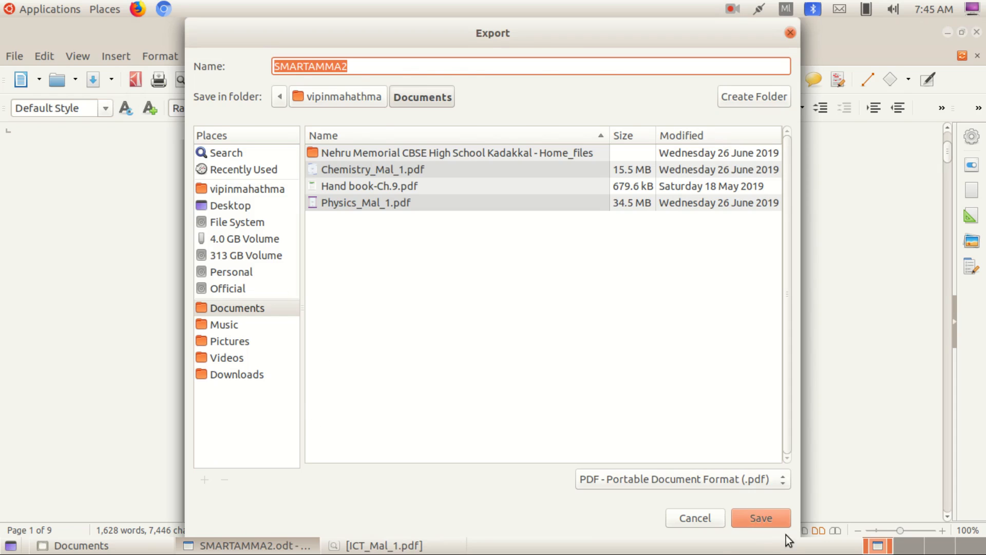
left_click(767, 519)
Step: Open SMARTAMMA2.pdf from the Documents folder and follow the contents link to the section "S S L C റിസൽട്ട്"
left_click(81, 545)
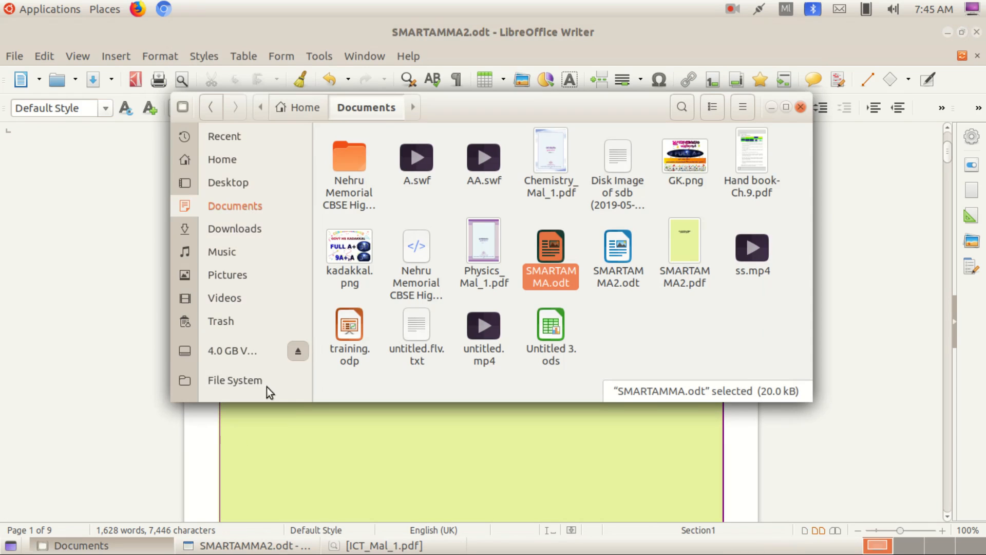
left_click(251, 186)
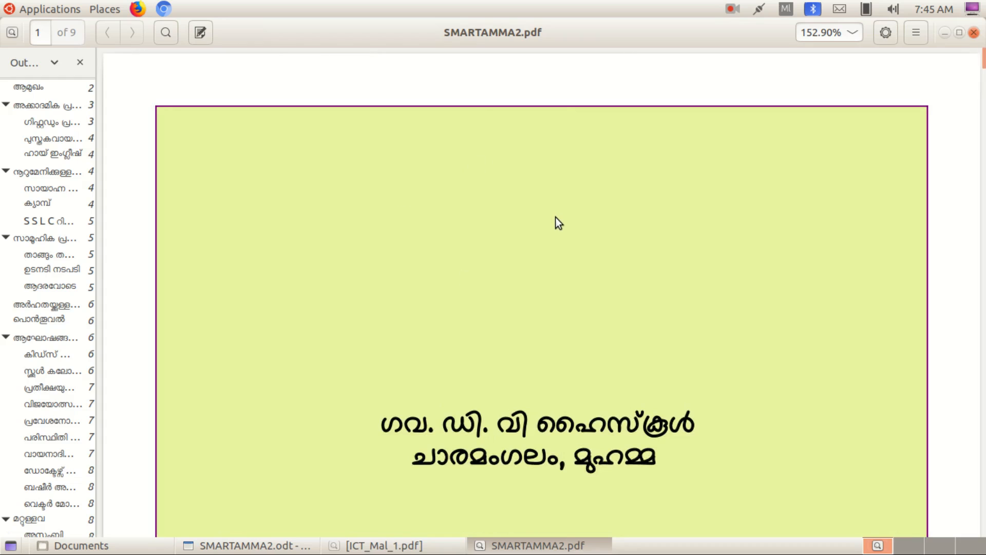
scroll(556, 217, "down", 20)
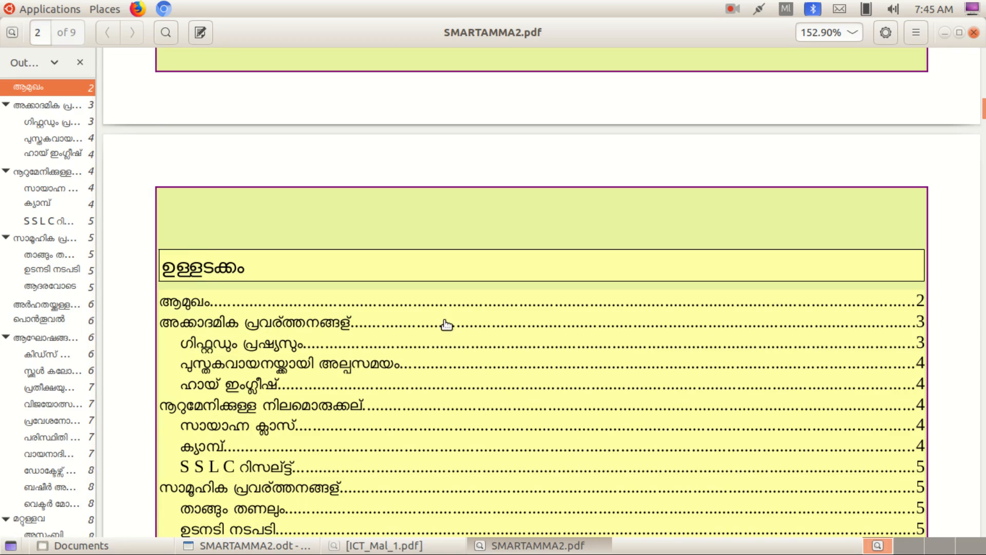
scroll(451, 334, "down", 4)
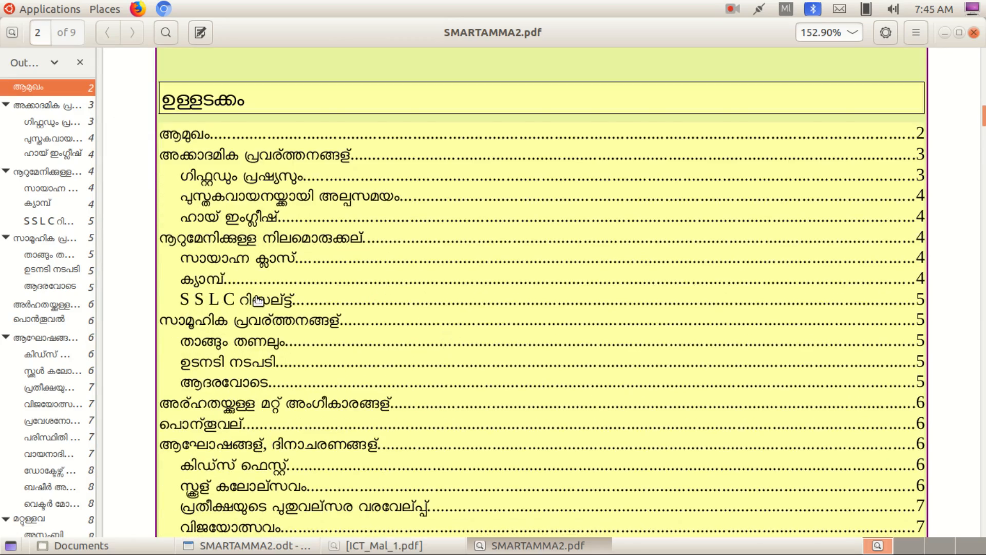
left_click(255, 301)
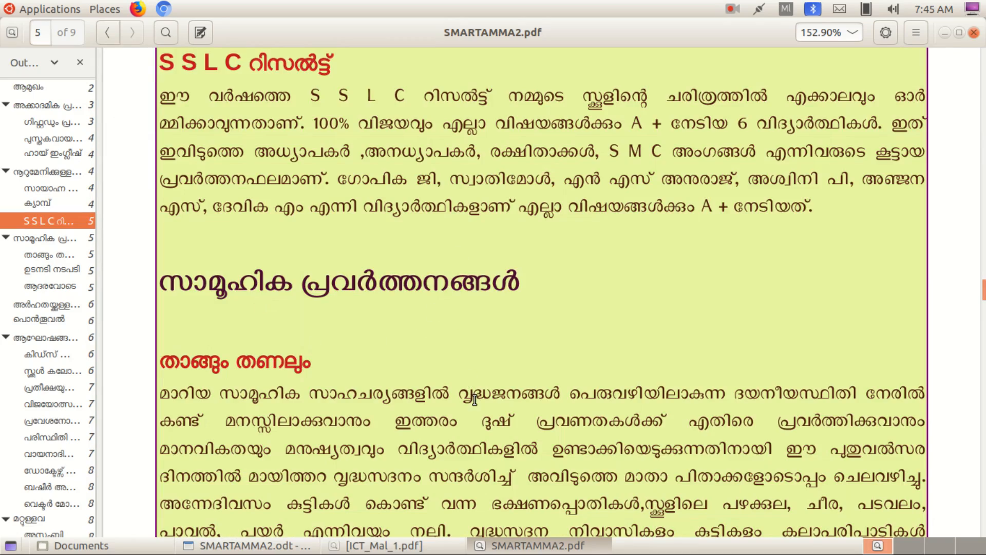
Step: Go back to the PDF's contents page and follow the link to the section "സാമൂഹിക പ്രവർത്തനങ്ങൾ"
scroll(473, 399, "up", 10)
scroll(475, 400, "up", 12)
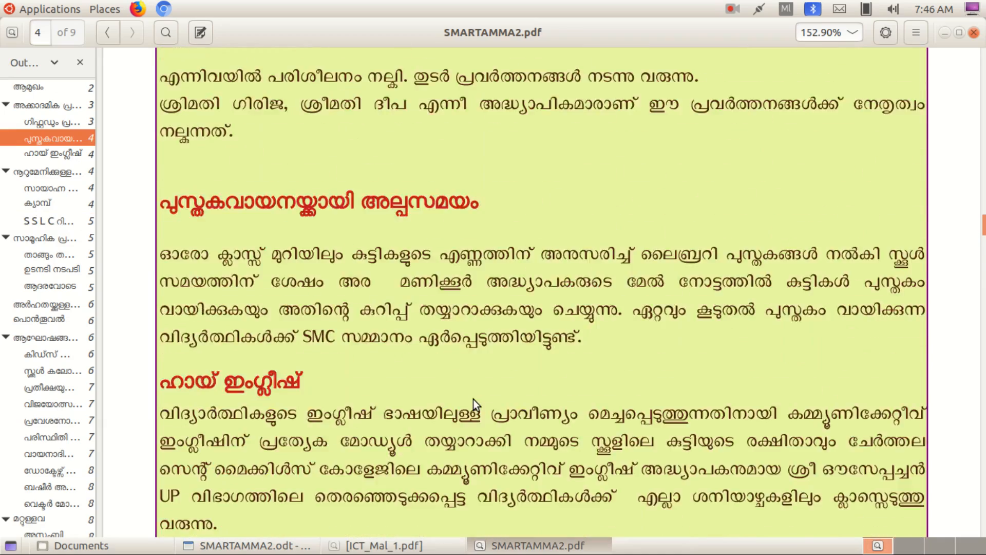
scroll(474, 399, "up", 10)
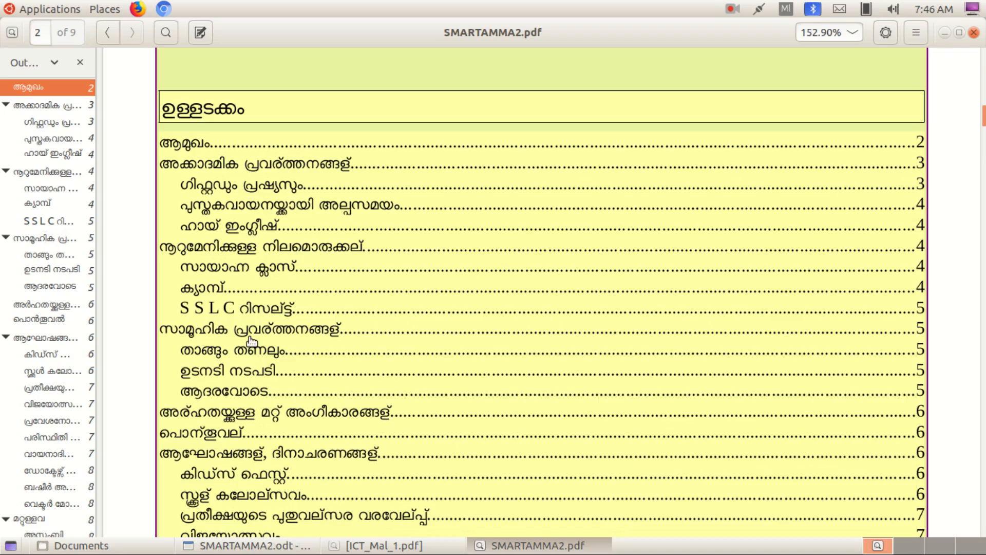
left_click(274, 330)
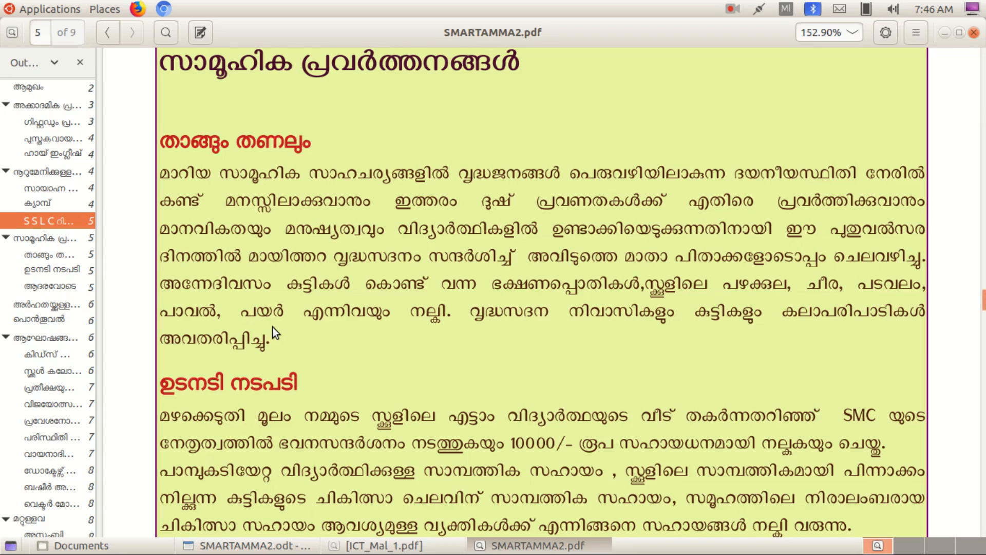